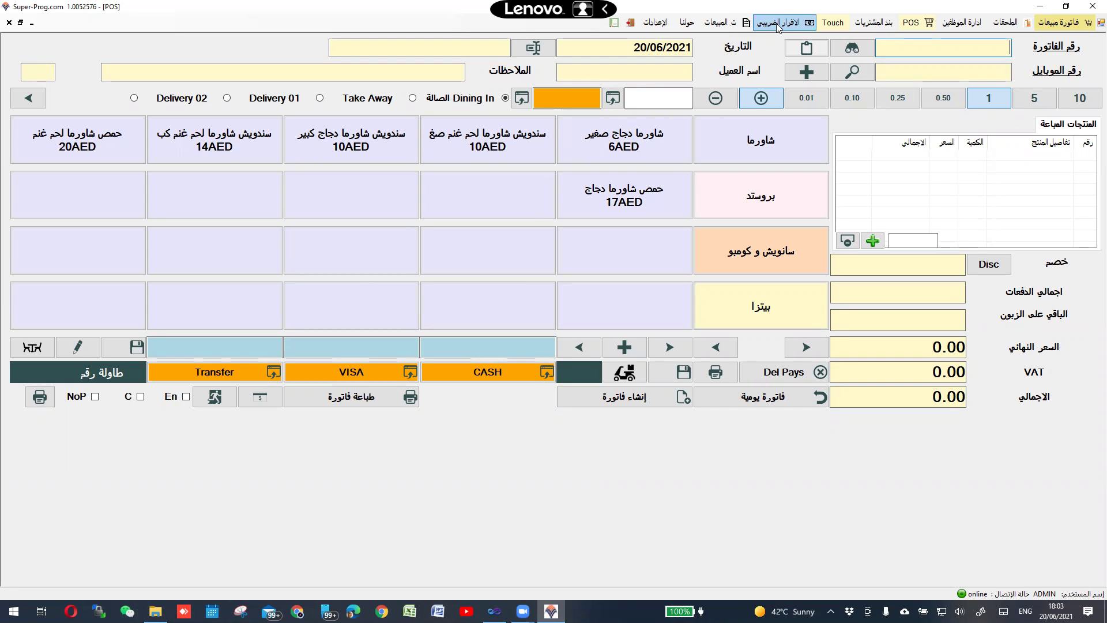
# - Open the tax declaration (الإقرار الضريبي) and show the standard-rated supplies for each emirate
pyautogui.click(777, 23)
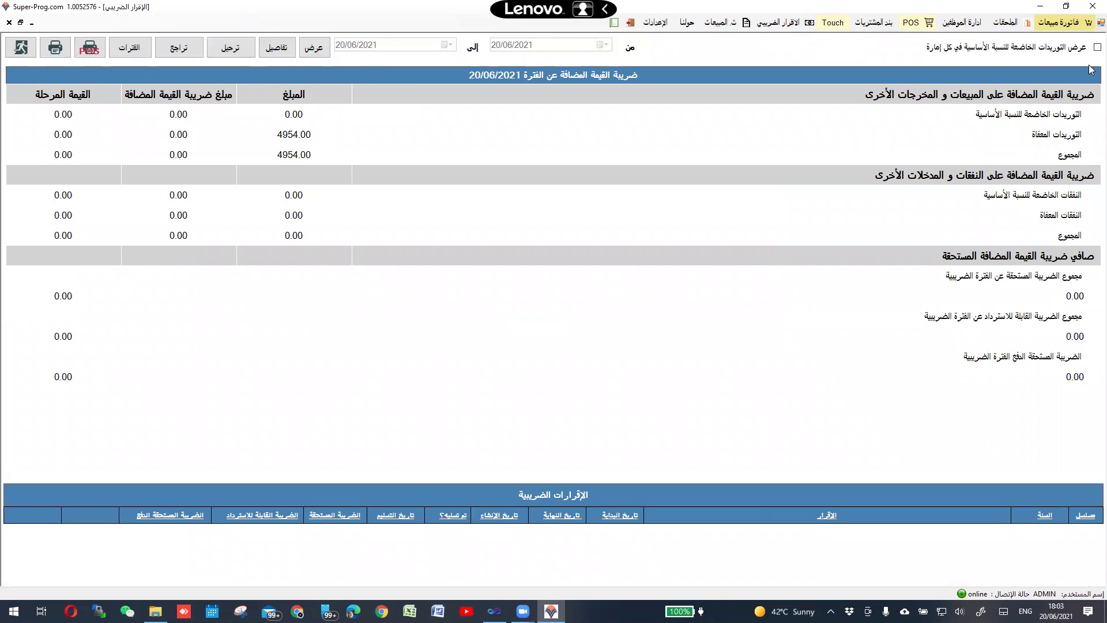
pyautogui.click(1090, 50)
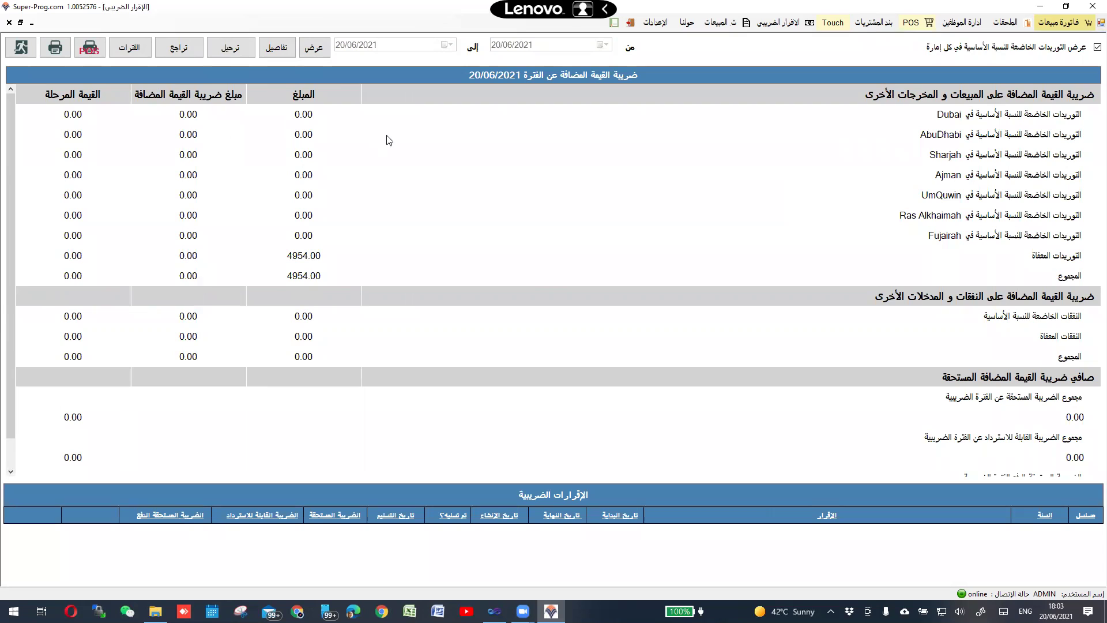
# - Open the tax periods (الفترات) setup, authorising access with the system manager's password
pyautogui.click(132, 54)
pyautogui.write('***')
pyautogui.press('BackSpace')
pyautogui.press('BackSpace')
pyautogui.press('BackSpace')
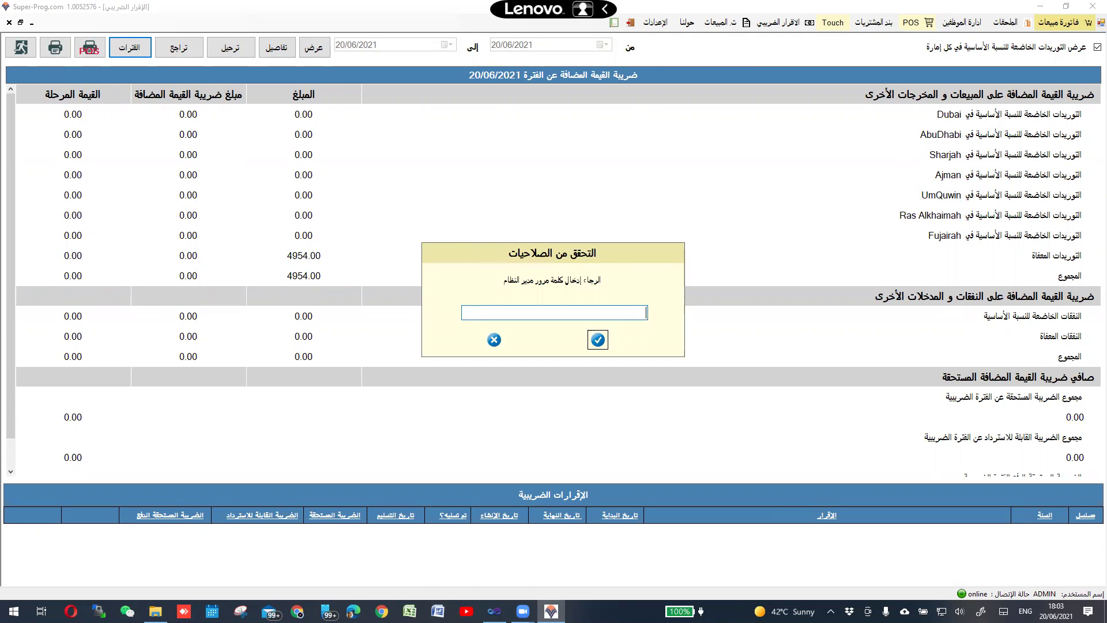
pyautogui.write('*****')
pyautogui.press('Return')
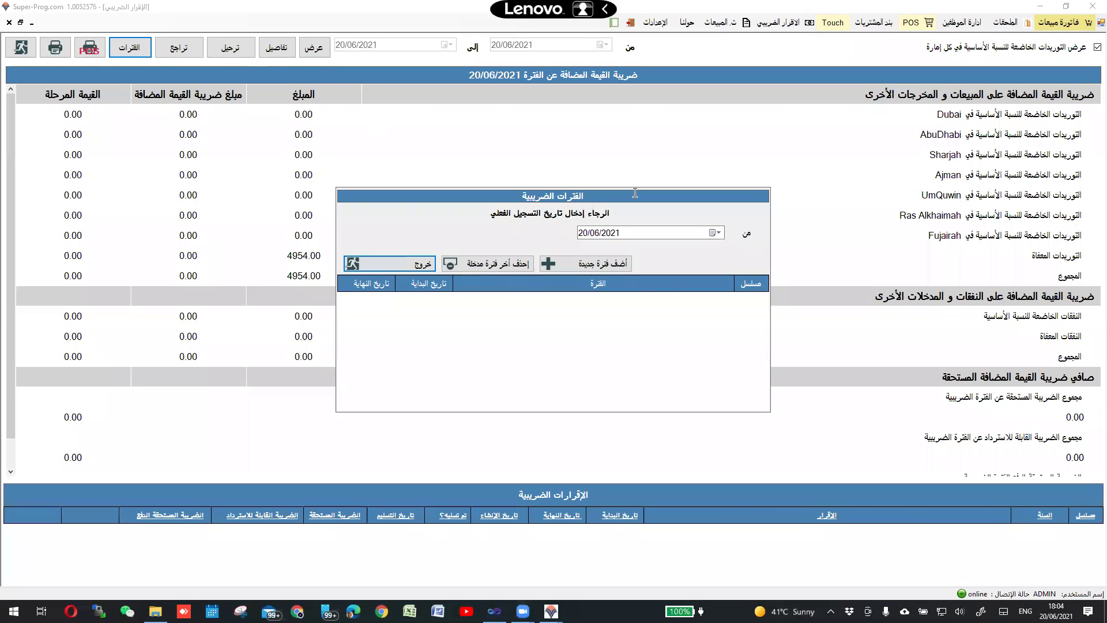
# - Place a text annotation over the emirate rows of the report, beside the tax periods dialog
pyautogui.click(874, 121)
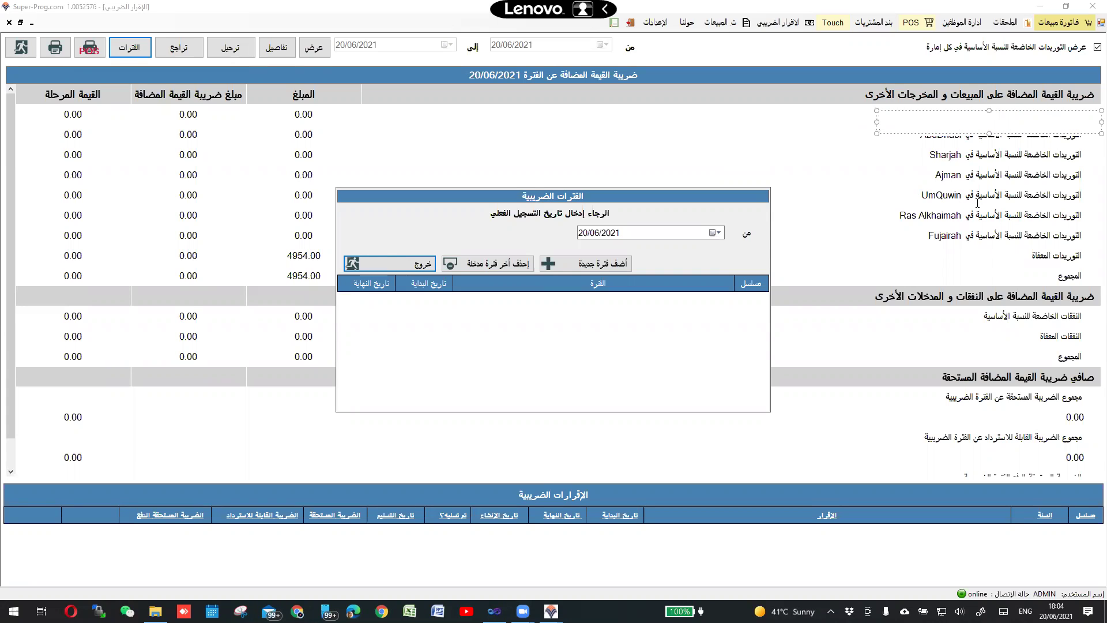
pyautogui.write('jhvdo hgjs')
pyautogui.press('BackSpace')
pyautogui.press('BackSpace')
pyautogui.press('BackSpace')
pyautogui.press('BackSpace')
pyautogui.press('BackSpace')
pyautogui.press('BackSpace')
pyautogui.press('BackSpace')
pyautogui.press('BackSpace')
pyautogui.press('BackSpace')
pyautogui.press('BackSpace')
pyautogui.write('jhvdo')
pyautogui.press('BackSpace')
pyautogui.press('BackSpace')
pyautogui.press('BackSpace')
pyautogui.press('BackSpace')
pyautogui.press('BackSpace')
# - Switch to Arabic input and write "تاريخ التسجيل الفعلي 1/6/2021" as the annotation's first line
pyautogui.hotkey('alt', 'shift')
pyautogui.write('تاريخ التسجيل الفعلي ')
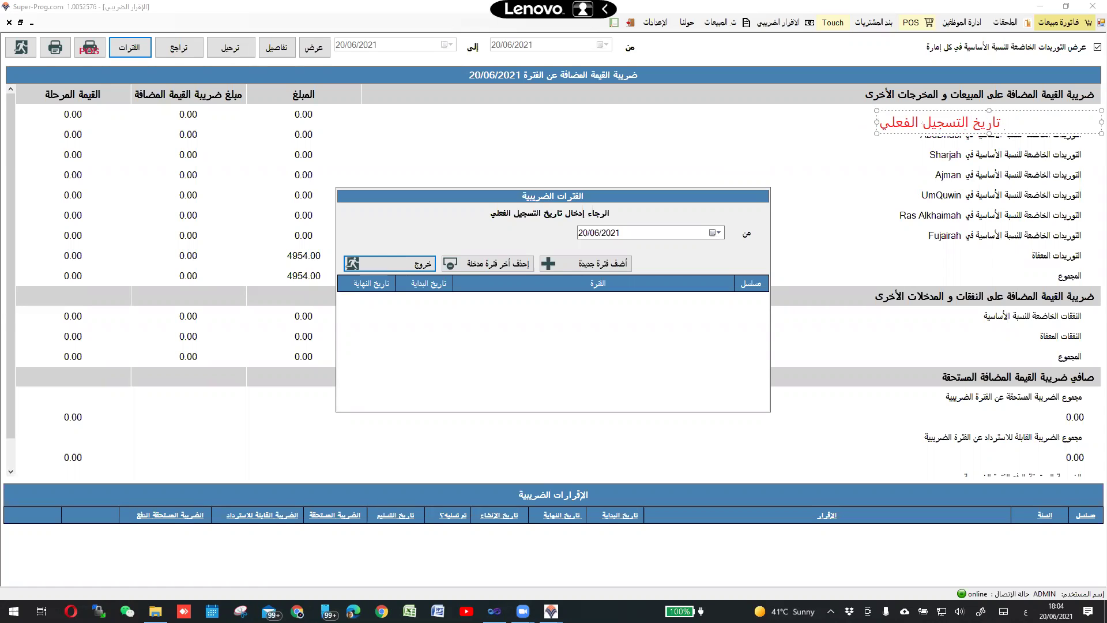
pyautogui.write('1')
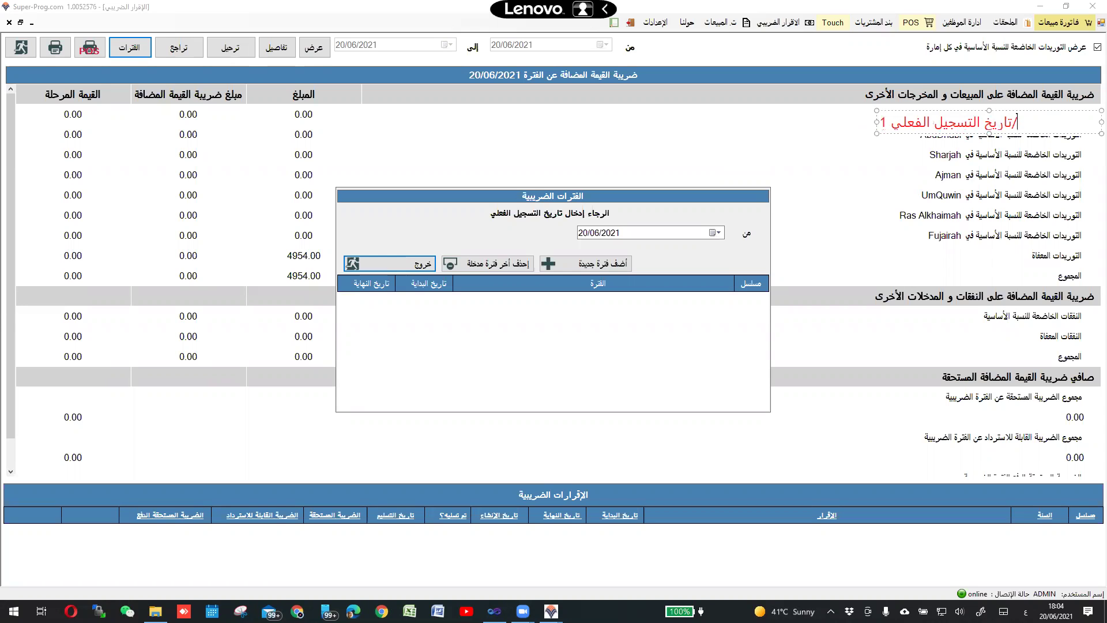
pyautogui.write('/6/2021')
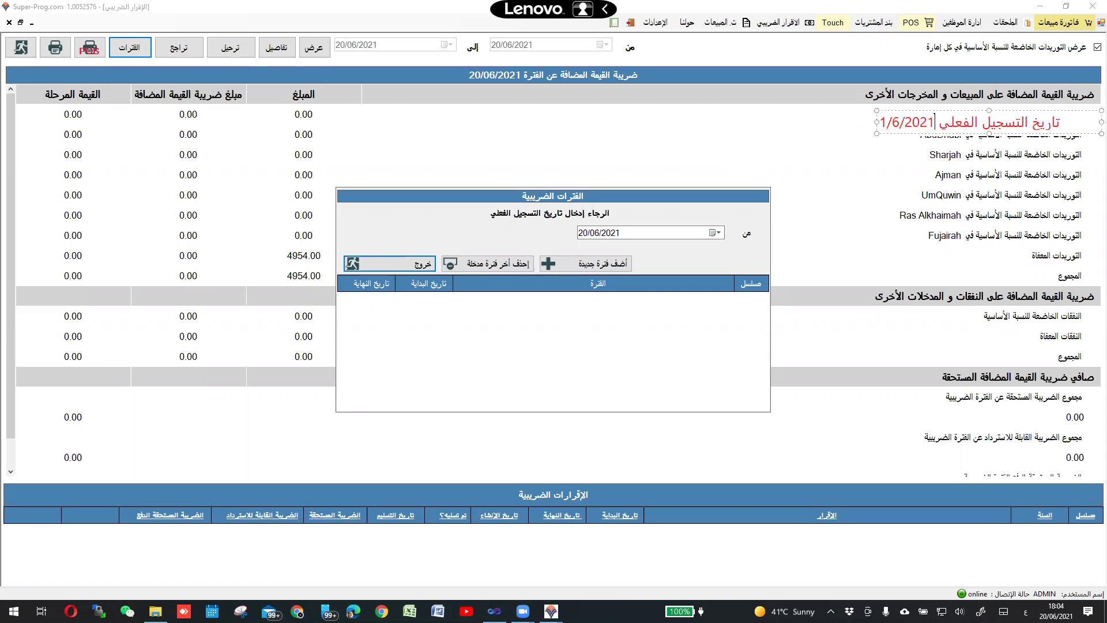
pyautogui.press('Return')
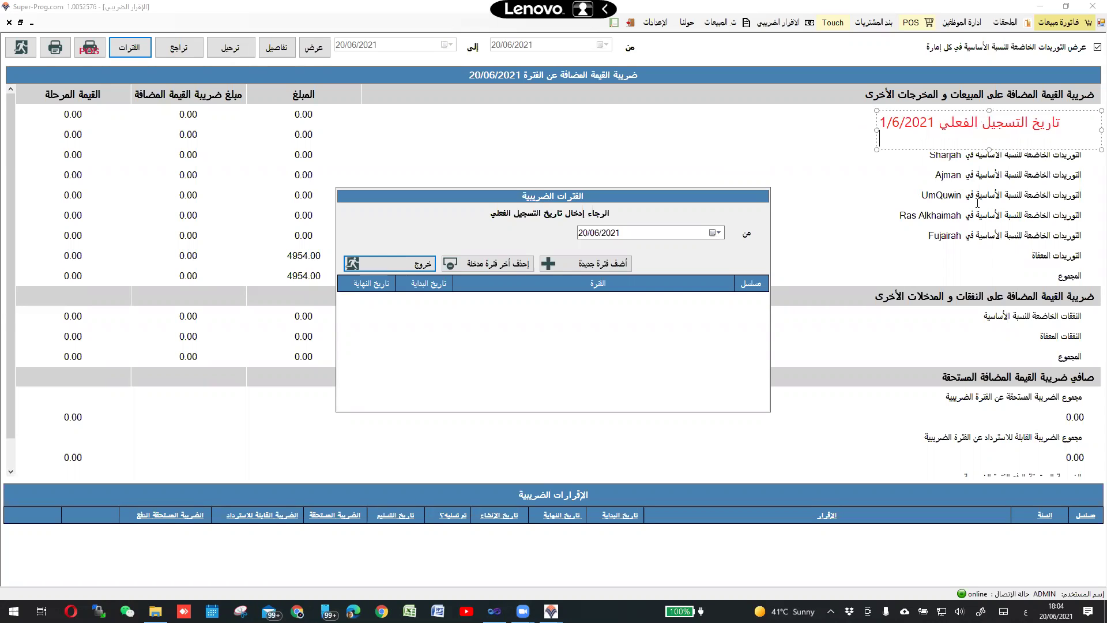
# - Add the line "تاريخ اول فترة اقرار 01/6/2021 حتى 31/08/2021" and widen the text box so it fits on one line
pyautogui.write('تاريخ اول فترة اقرار 01/6')
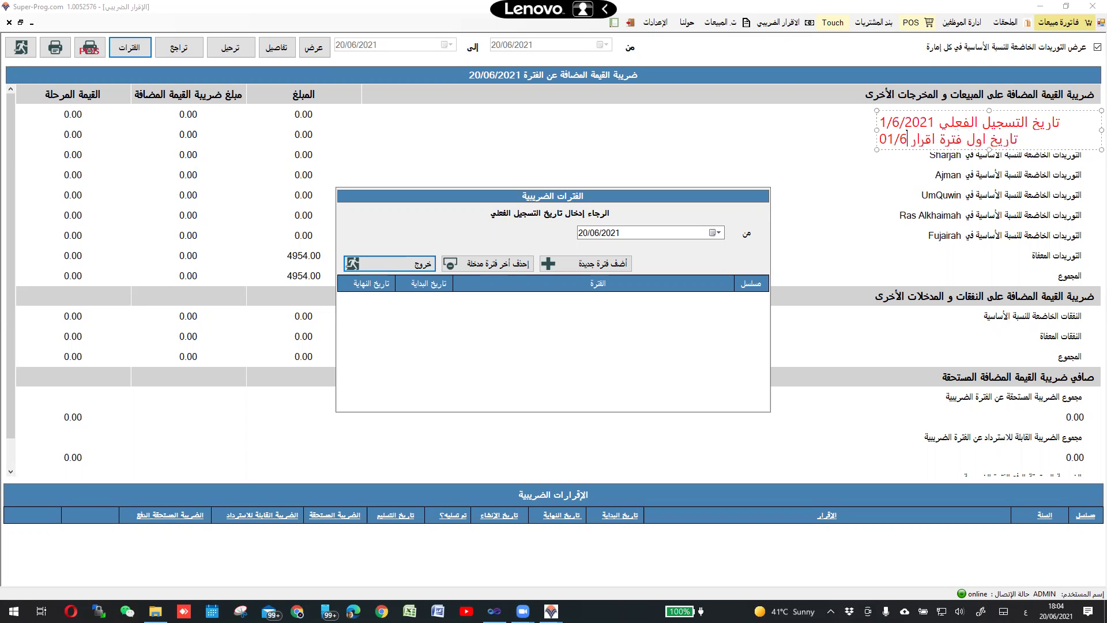
pyautogui.write('/2021')
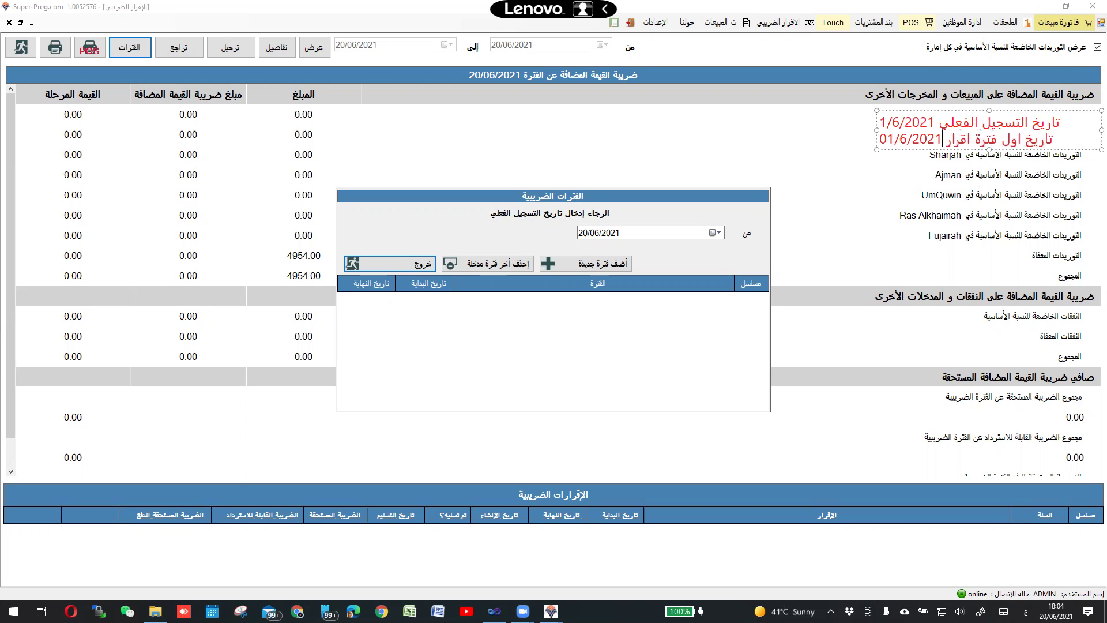
pyautogui.write('حتى')
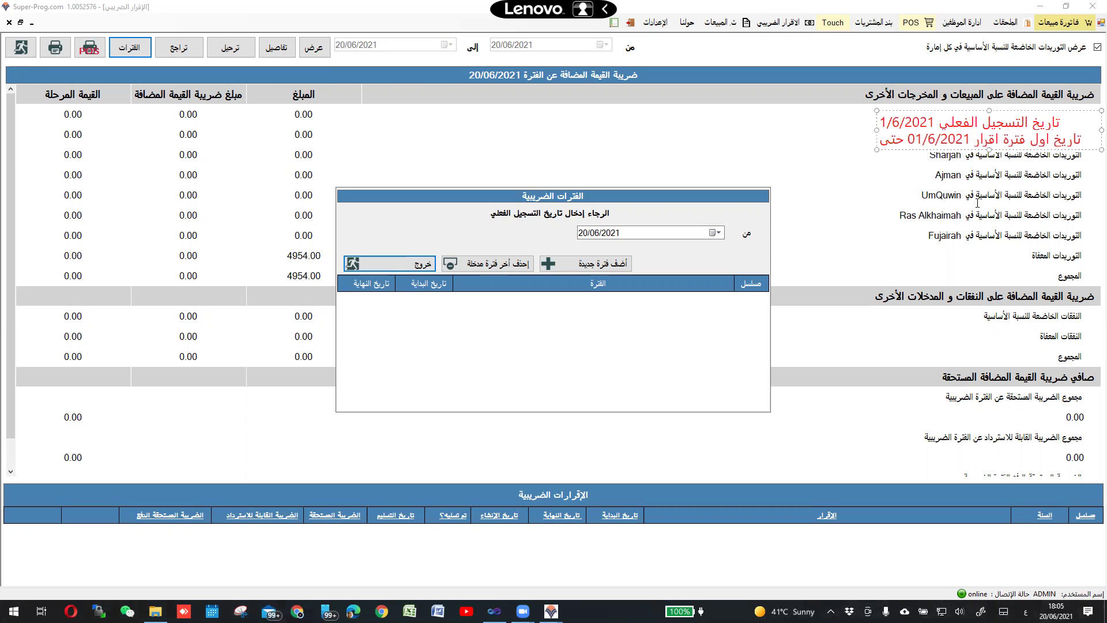
pyautogui.write('31/08/2021')
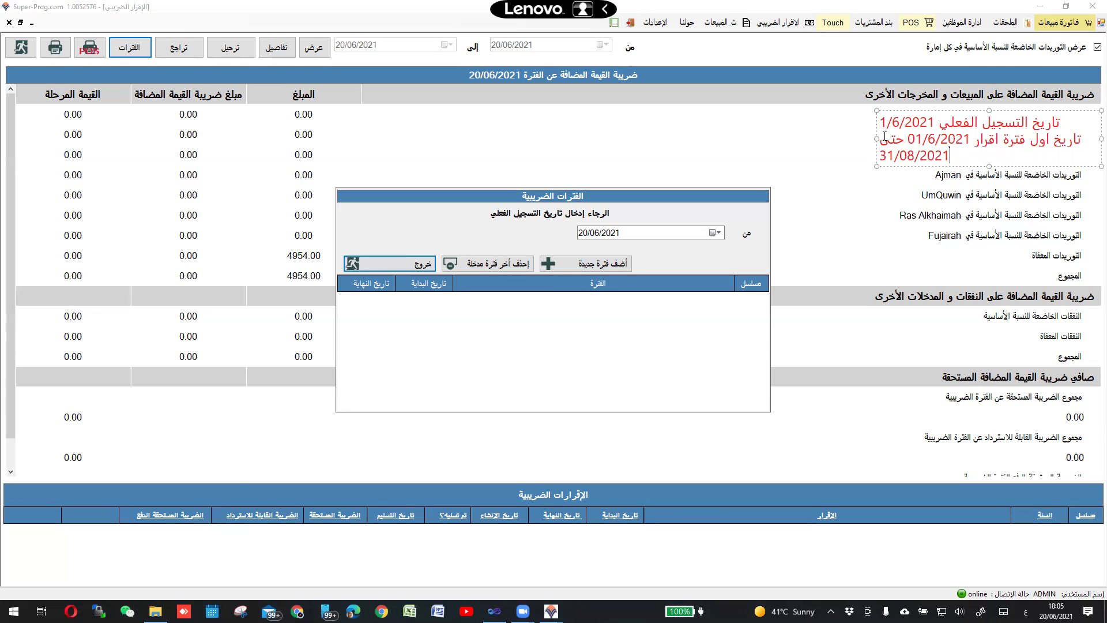
pyautogui.moveTo(877, 139); pyautogui.dragTo(854, 144)
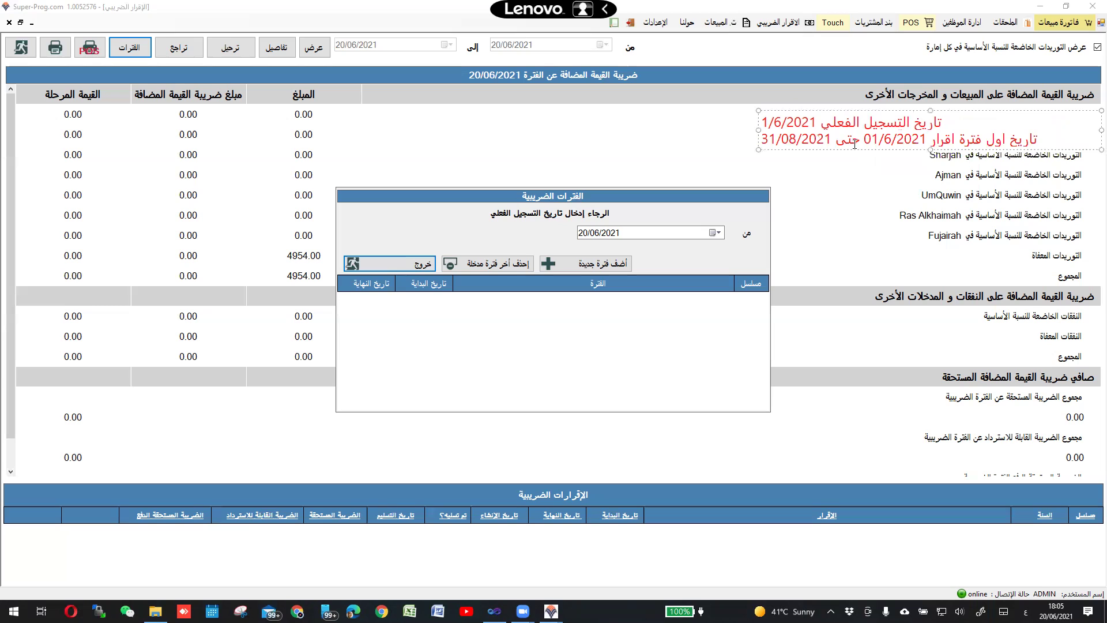
# - Start a third annotation line with the text "الاقرار الاول كل ثلاث"
pyautogui.press('Return')
pyautogui.write('الاقرار الاول')
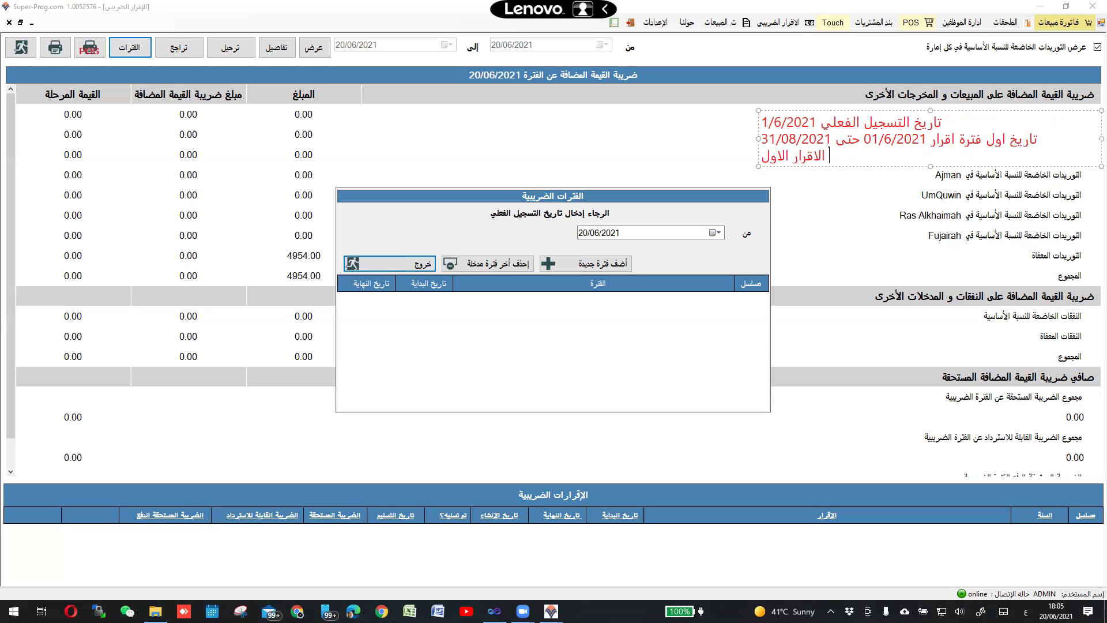
pyautogui.write('كل ')
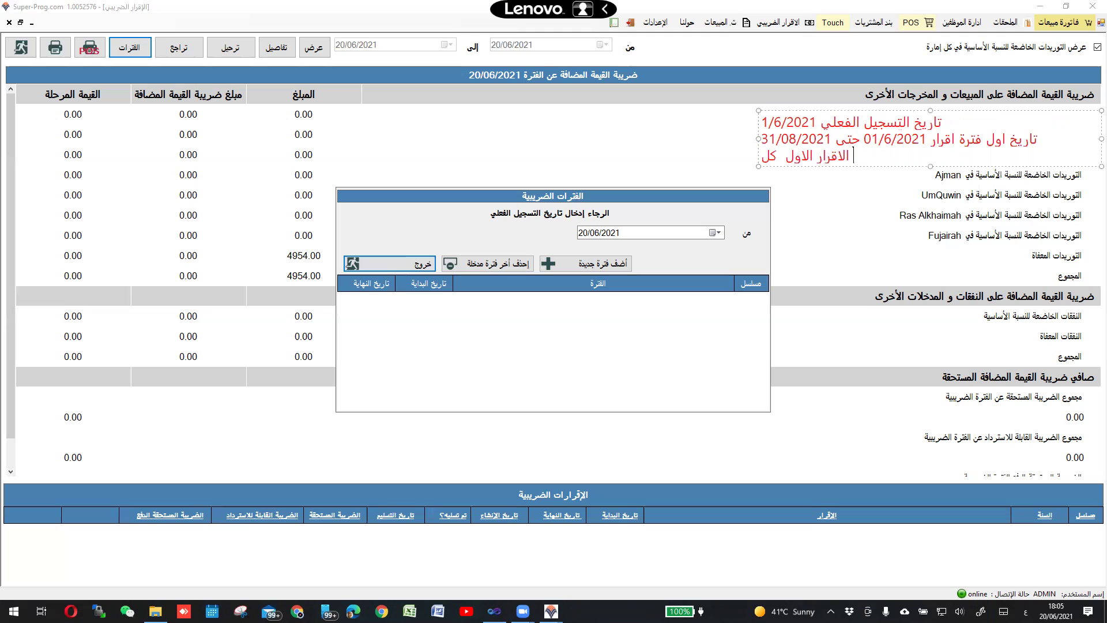
pyautogui.write('ثلاث')
pyautogui.press('BackSpace')
pyautogui.write('ث')
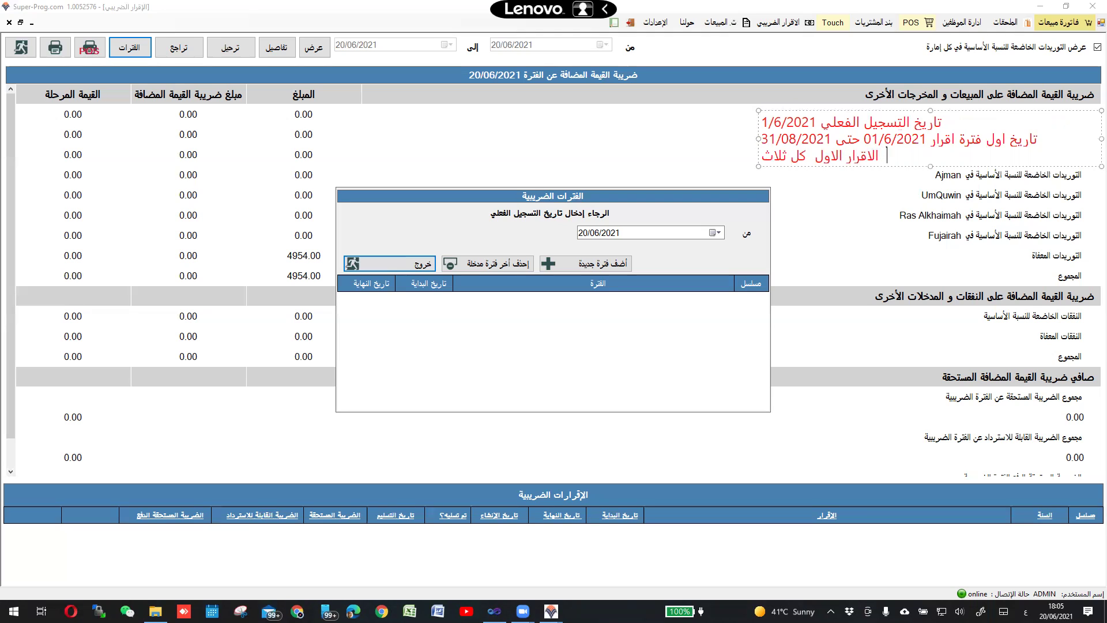
pyautogui.click(879, 156)
pyautogui.write('الربع الا')
pyautogui.press('BackSpace')
pyautogui.press('BackSpace')
pyautogui.press('BackSpace')
pyautogui.press('BackSpace')
pyautogui.write('ال')
pyautogui.write('ول')
pyautogui.press('BackSpace')
pyautogui.press('BackSpace')
pyautogui.press('BackSpace')
pyautogui.press('BackSpace')
pyautogui.press('BackSpace')
pyautogui.press('BackSpace')
pyautogui.press('BackSpace')
pyautogui.press('BackSpace')
pyautogui.press('BackSpace')
pyautogui.press('BackSpace')
pyautogui.press('BackSpace')
# - Complete the third annotation line with the word "شهور" and finish editing the text
pyautogui.write('شهور')
pyautogui.click(926, 156)
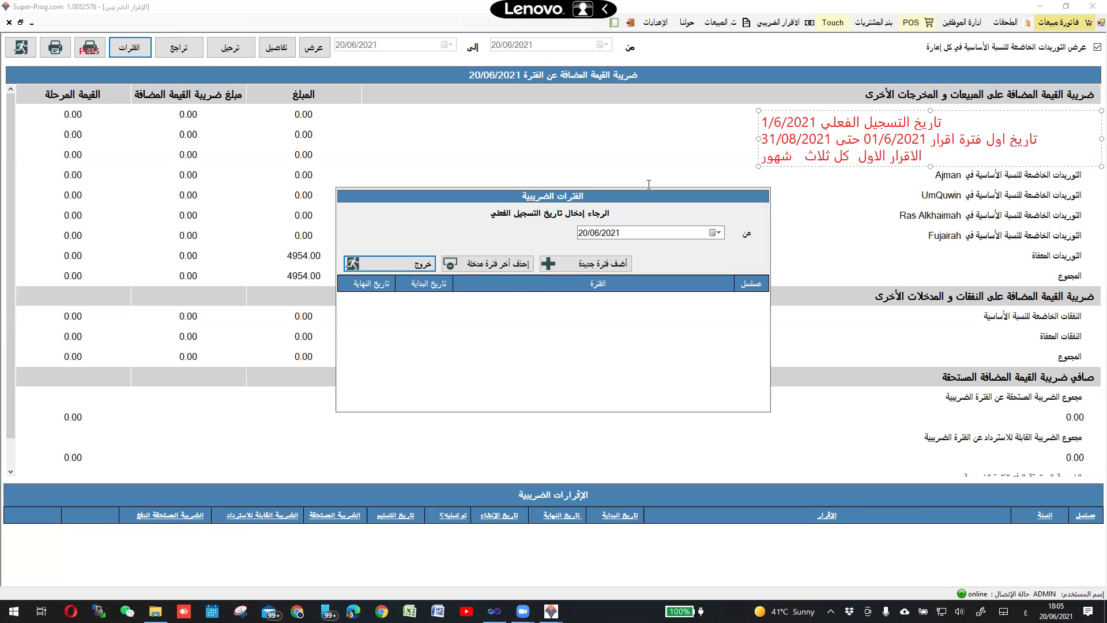
pyautogui.click(514, 232)
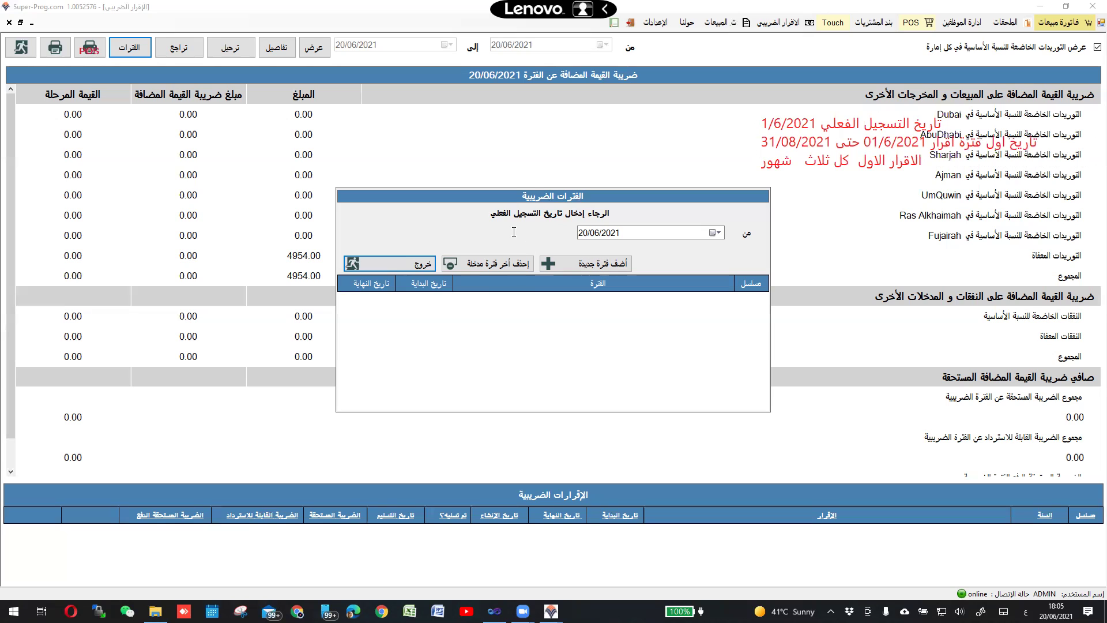
# - Set the actual registration date in the tax periods dialog to 01/06/2021
pyautogui.click(586, 233)
pyautogui.press('Escape')
pyautogui.click(604, 236)
pyautogui.write('01')
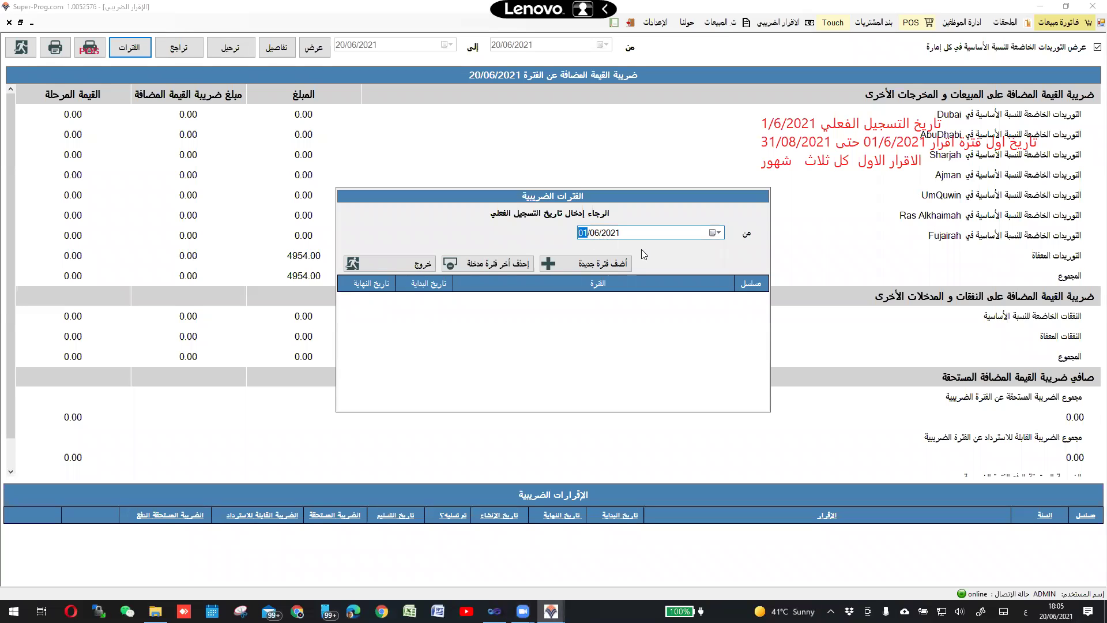
# - Try to add the actual registration date as a new period, entering the system manager's password
pyautogui.click(601, 266)
pyautogui.write('*****')
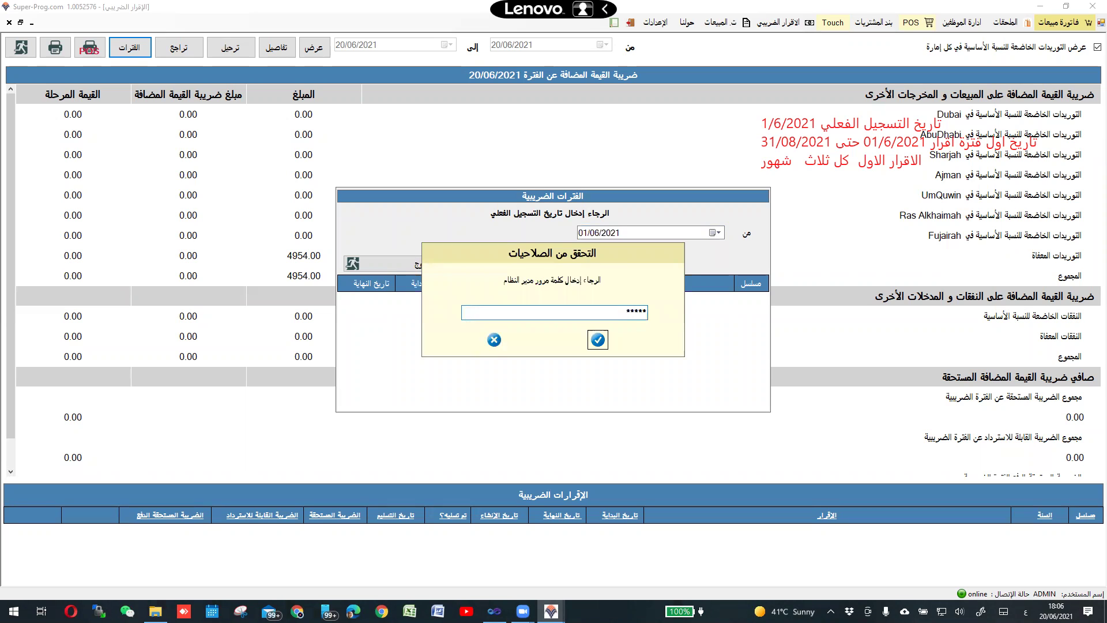
pyautogui.click(598, 340)
pyautogui.click(561, 339)
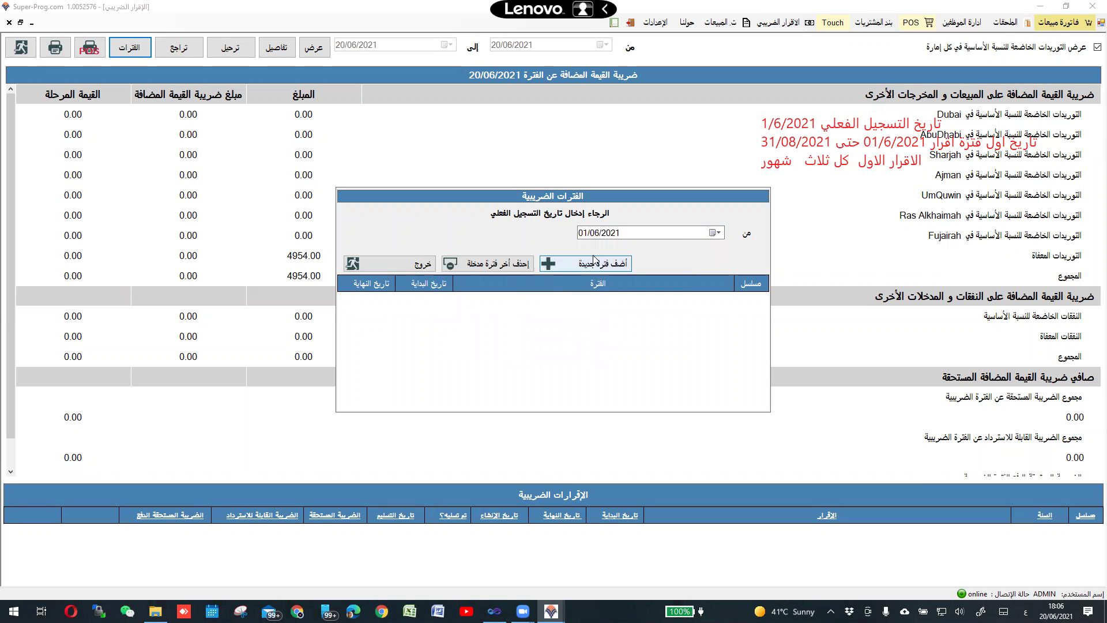
# - Add the actual registration date to the tax periods list, authorising it with the system manager's password
pyautogui.click(592, 265)
pyautogui.write('*****')
pyautogui.press('Return')
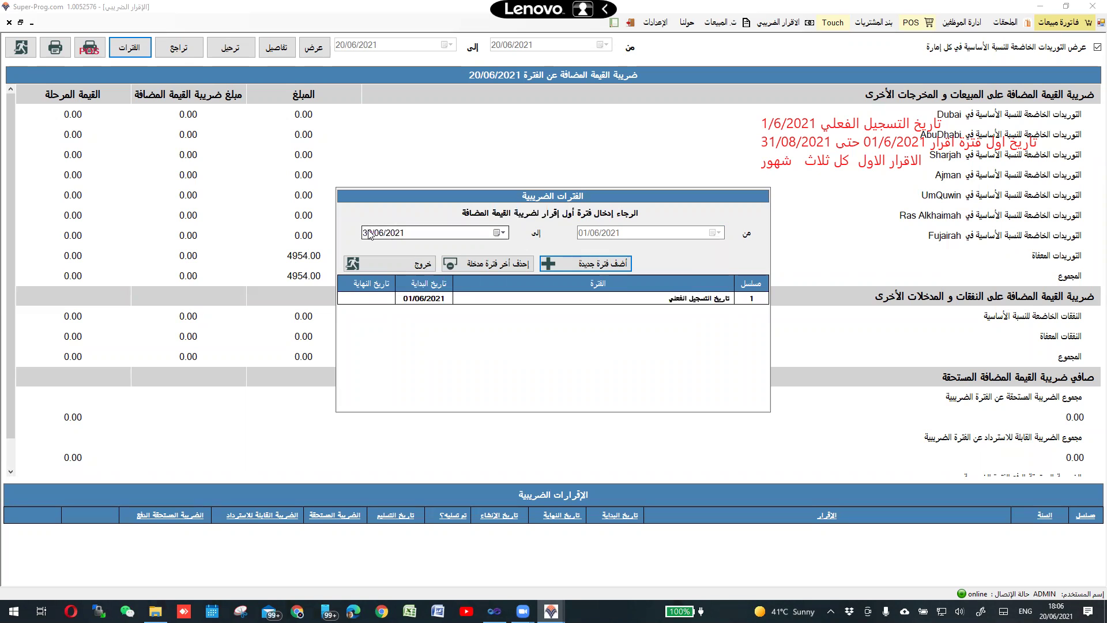
# - Add the initial VAT return period (فترة أول إقرار) ending 31/08/2021, authorising it with the system manager's password
pyautogui.click(500, 232)
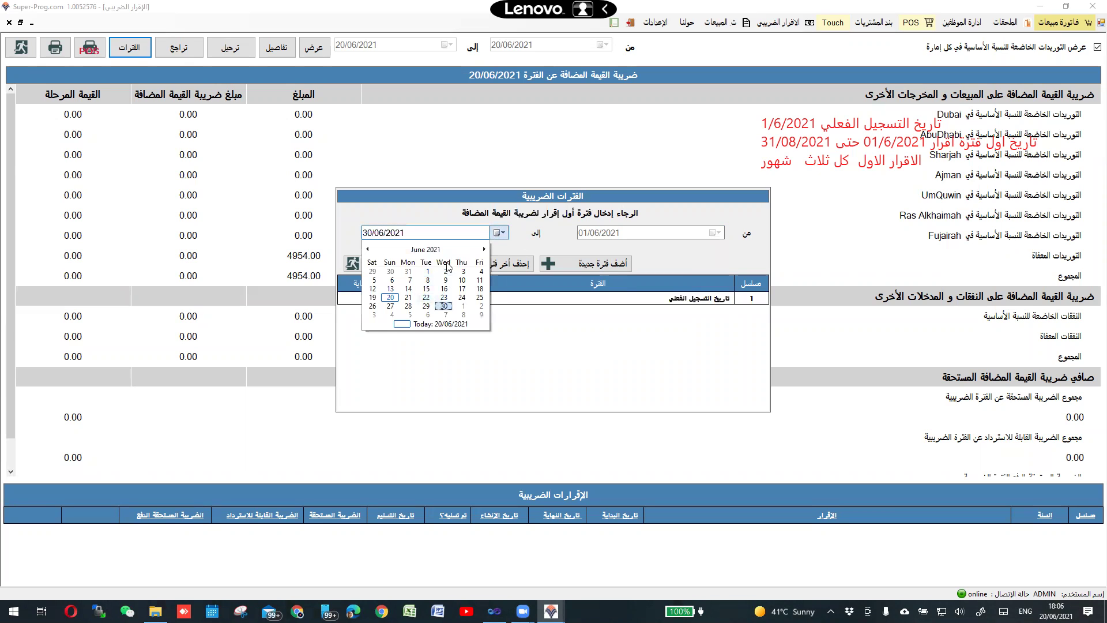
pyautogui.click(484, 249)
pyautogui.click(484, 249)
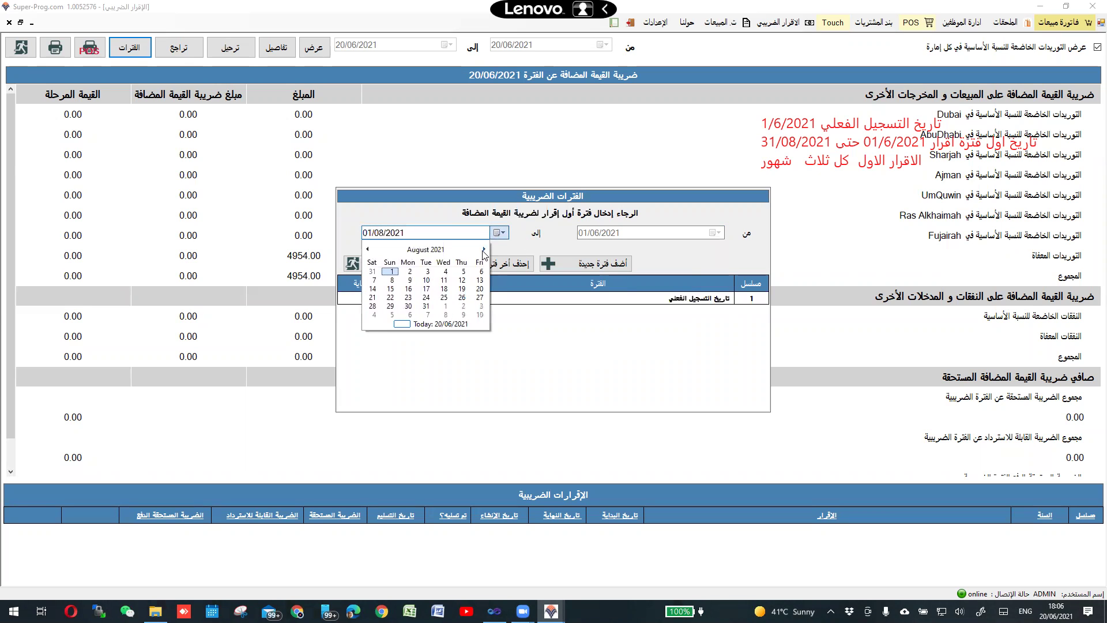
pyautogui.click(426, 306)
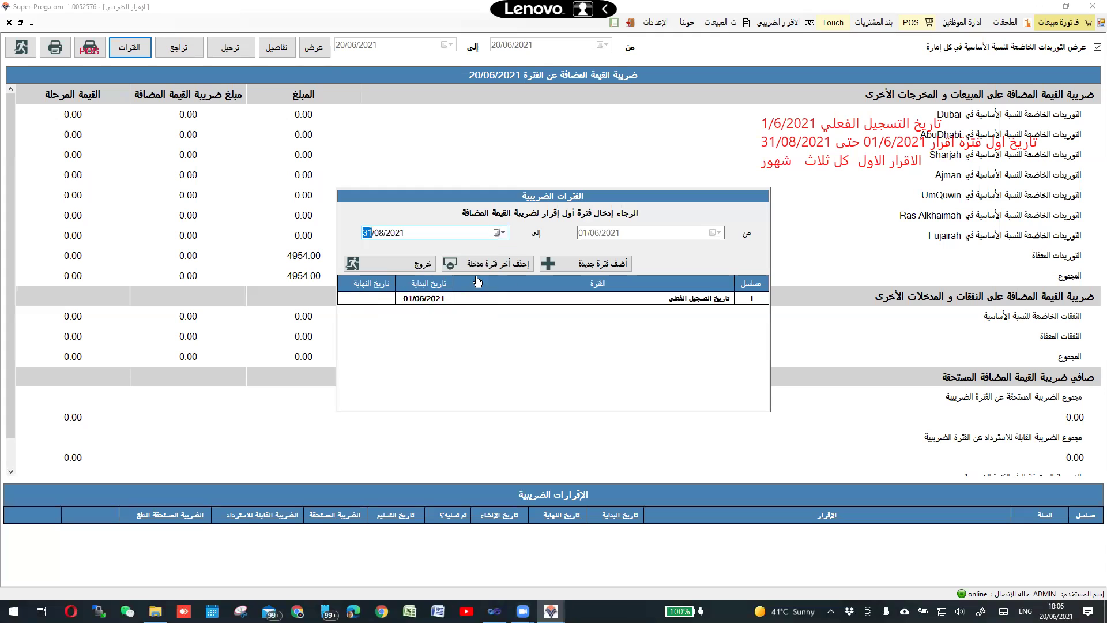
pyautogui.click(584, 267)
pyautogui.write('******')
pyautogui.press('Return')
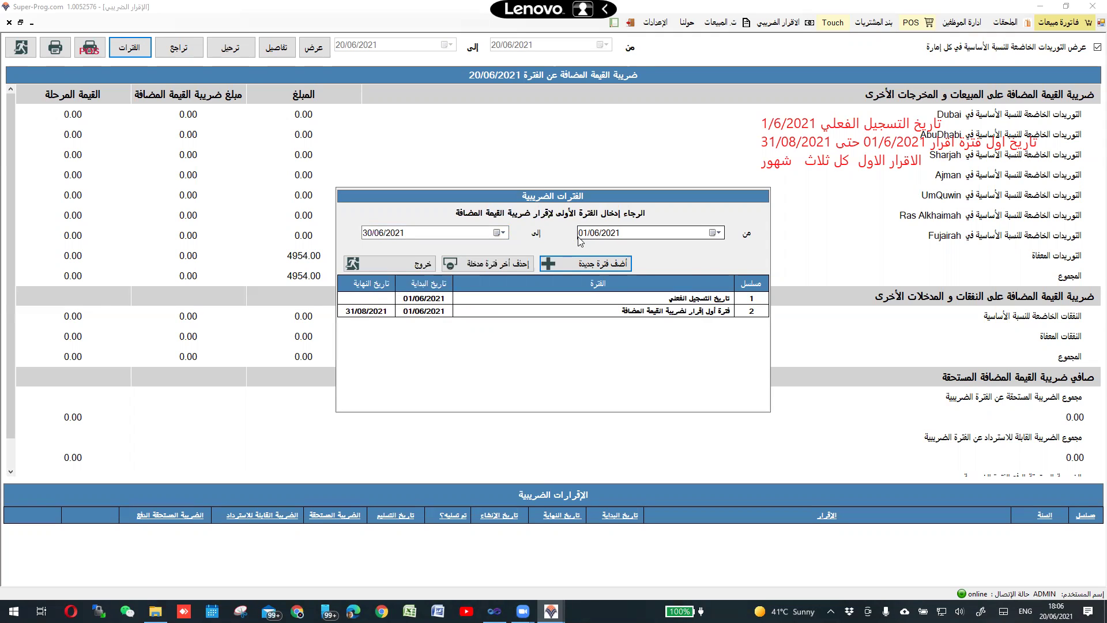
# - Add period one (الفترة الأولى) of the VAT return with end date 31/08/2021, authorising it with the system manager's password
pyautogui.click(365, 234)
pyautogui.click(378, 232)
pyautogui.write('08')
pyautogui.click(364, 234)
pyautogui.write('31')
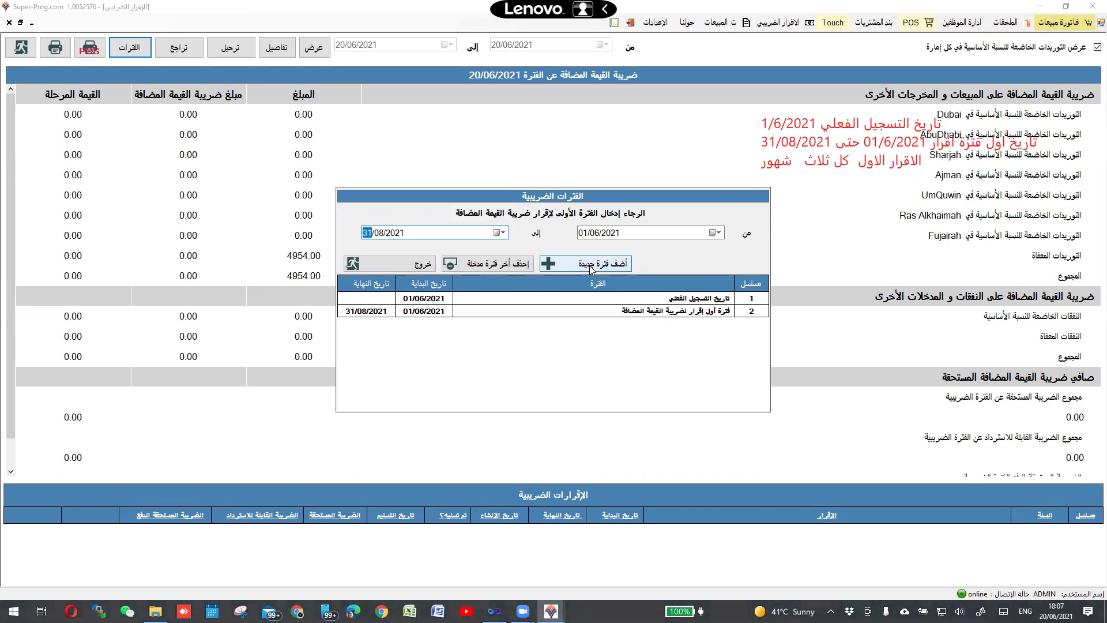
pyautogui.click(590, 265)
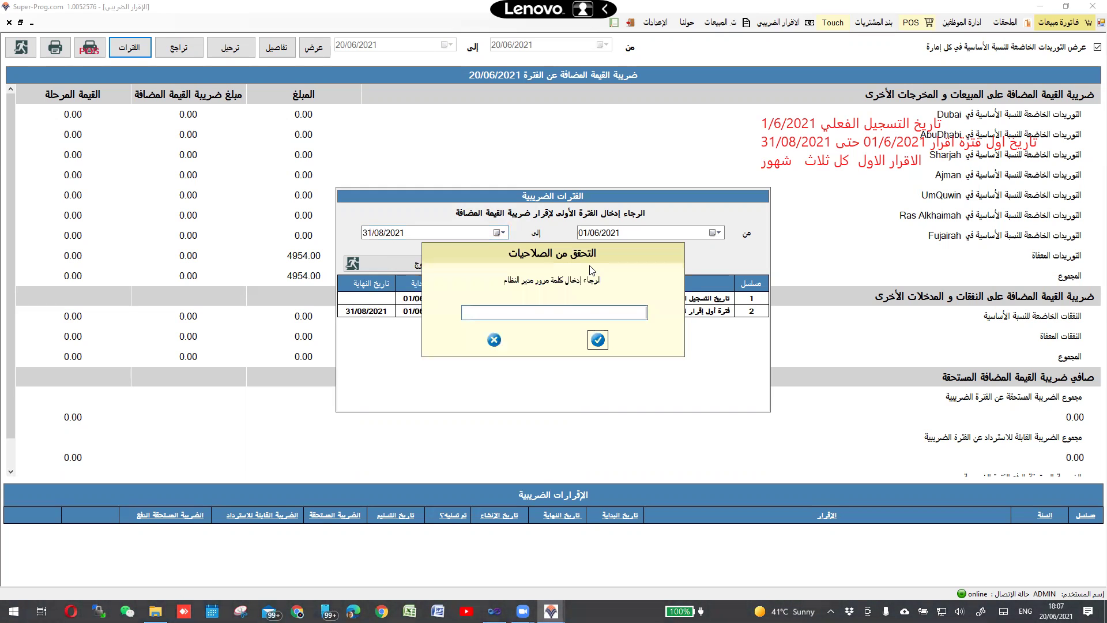
pyautogui.write('******')
pyautogui.press('Return')
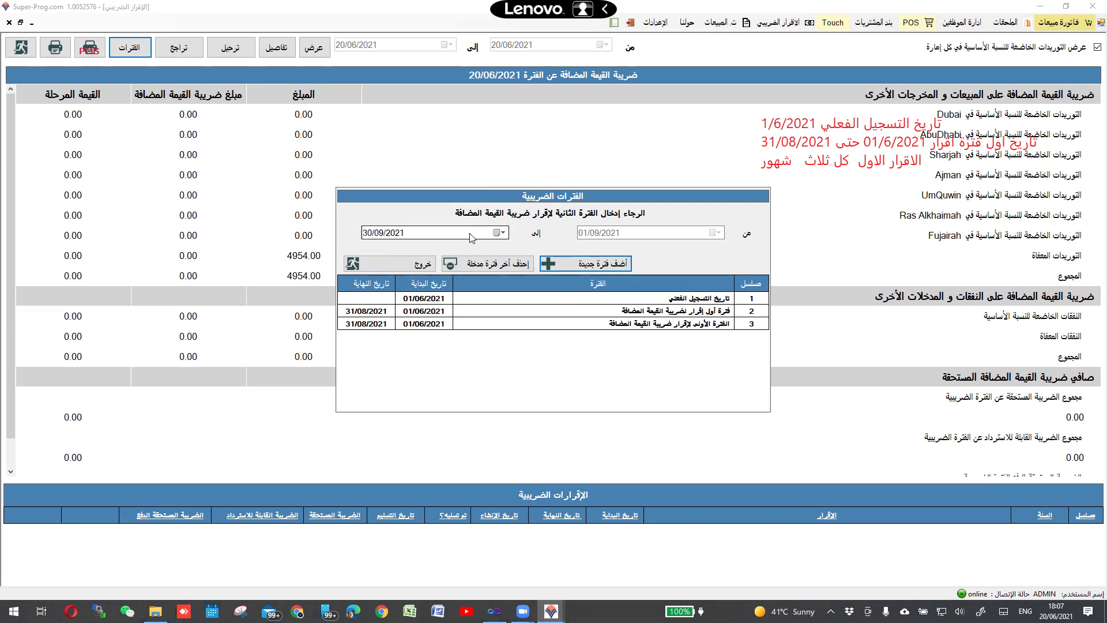
# - Add the second VAT return period with end date 30/11/2021, authorising it with the system manager's password
pyautogui.click(501, 232)
pyautogui.click(484, 248)
pyautogui.click(484, 248)
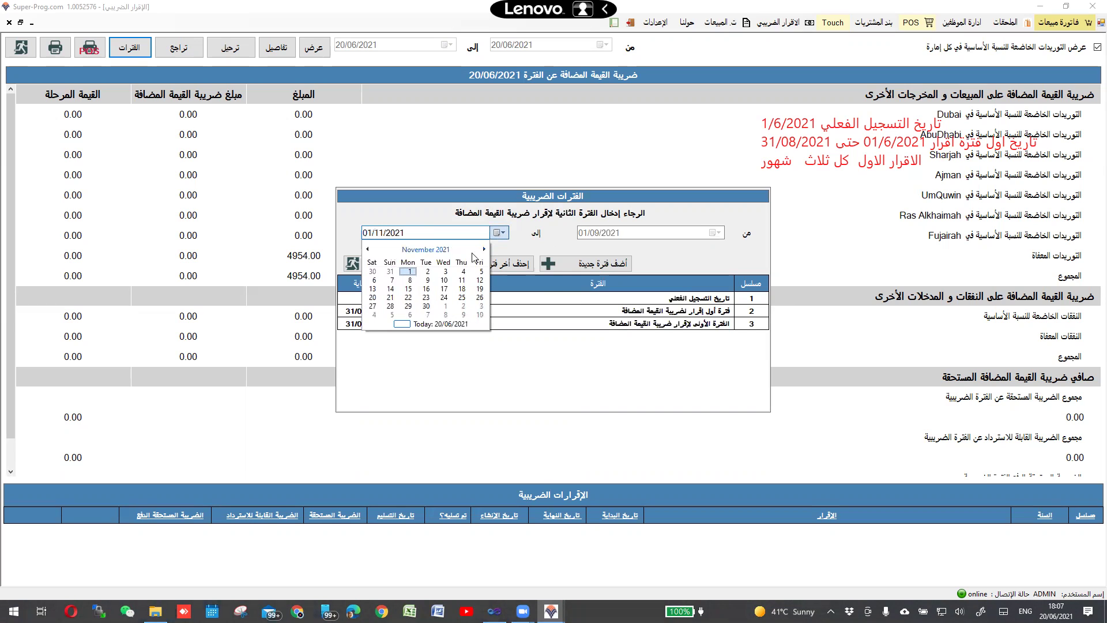
pyautogui.click(428, 307)
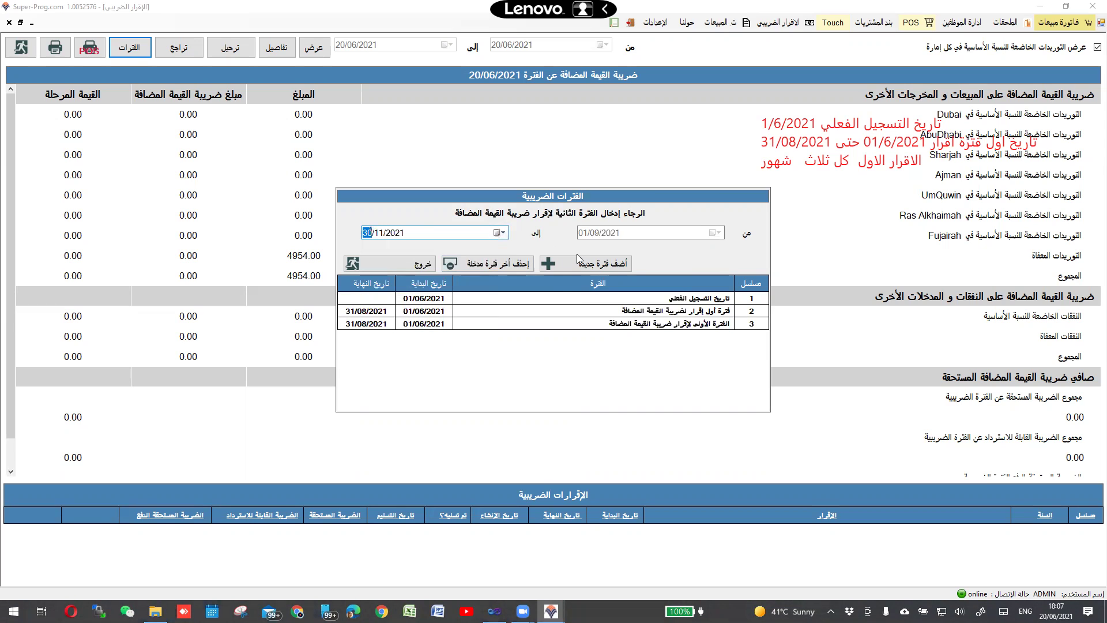
pyautogui.click(605, 266)
pyautogui.write('*****')
pyautogui.press('Return')
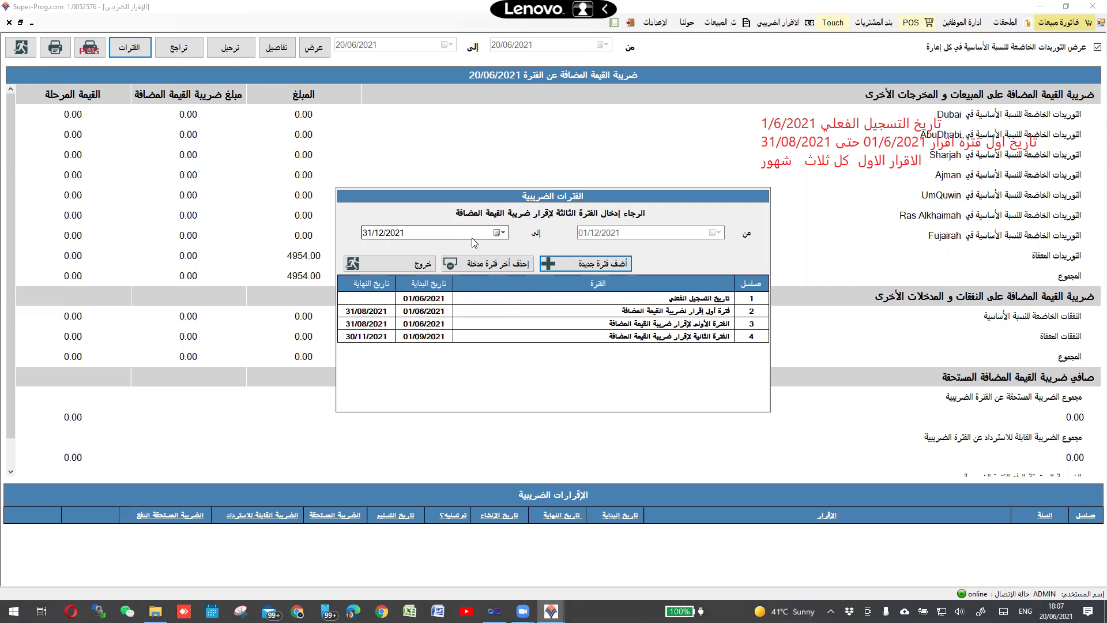
# - Add the third VAT return period with end date 28/02/2022, authorising it with the system manager's password
pyautogui.click(496, 234)
pyautogui.click(485, 249)
pyautogui.click(484, 248)
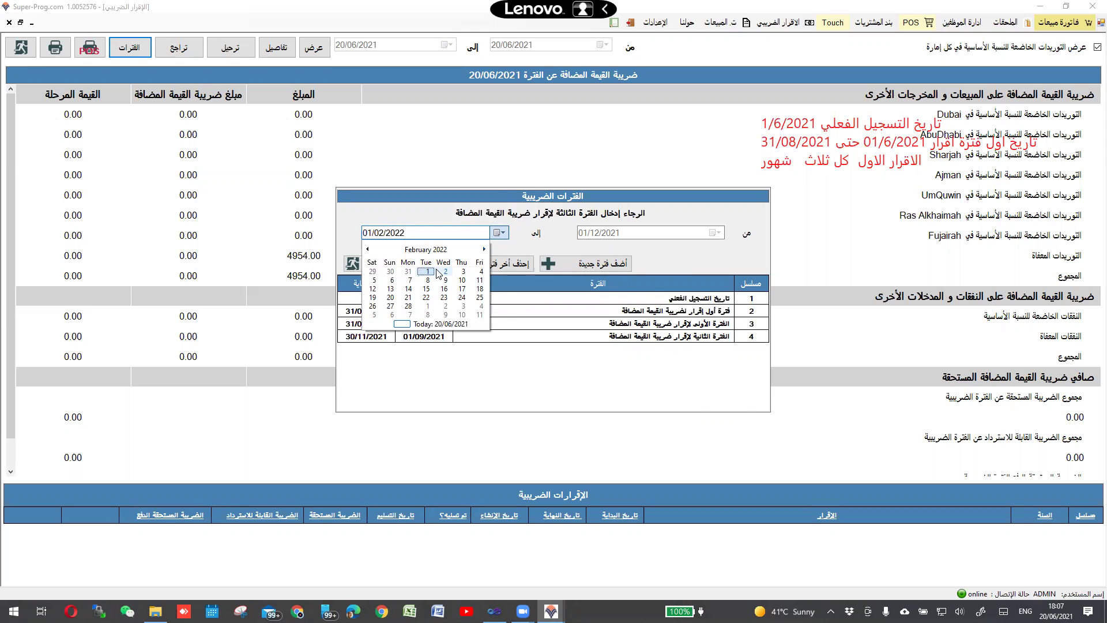
pyautogui.click(409, 306)
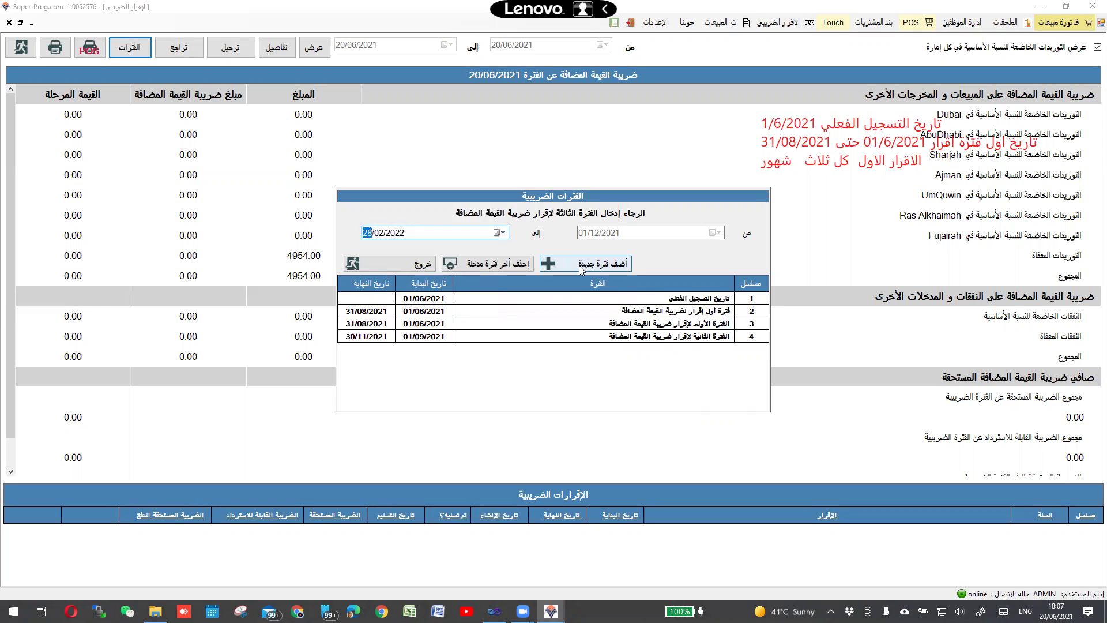
pyautogui.click(581, 266)
pyautogui.write('****')
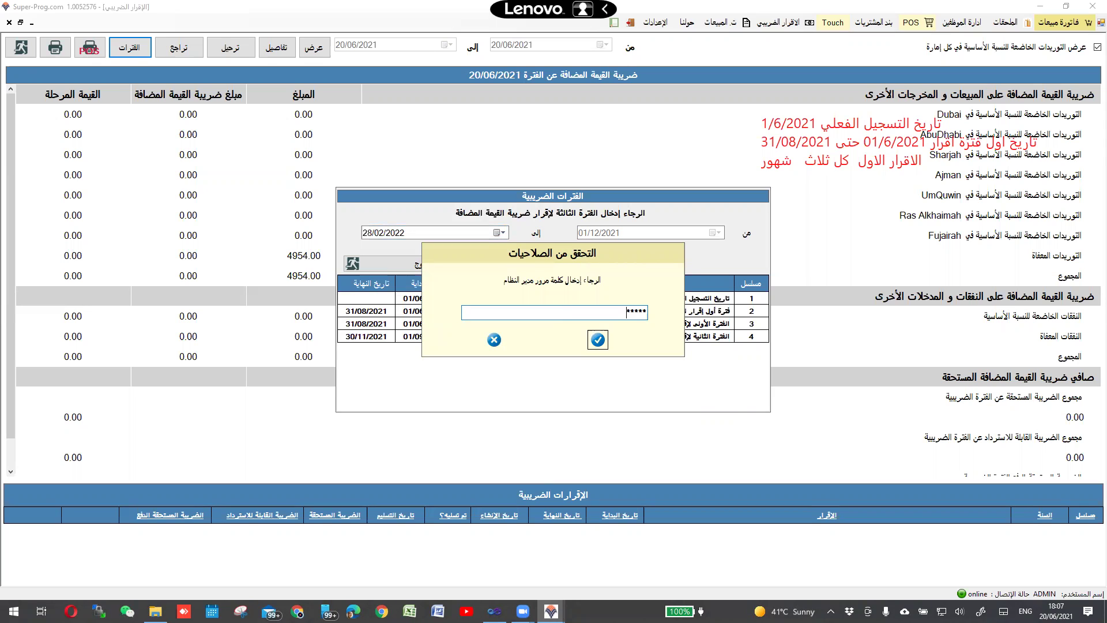
pyautogui.press('Return')
pyautogui.press('Return')
pyautogui.press('Return')
pyautogui.write('*****')
pyautogui.press('Return')
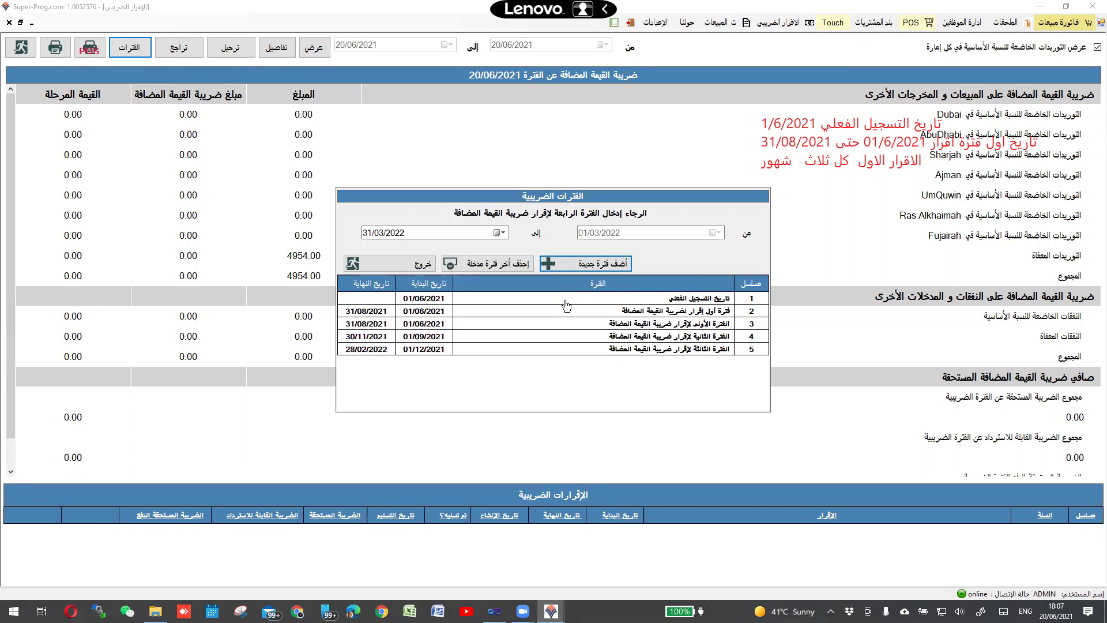
# - Add the fourth VAT return period with end date 31/05/2022, authorising it with the system manager's password, and close the periods list
pyautogui.click(587, 269)
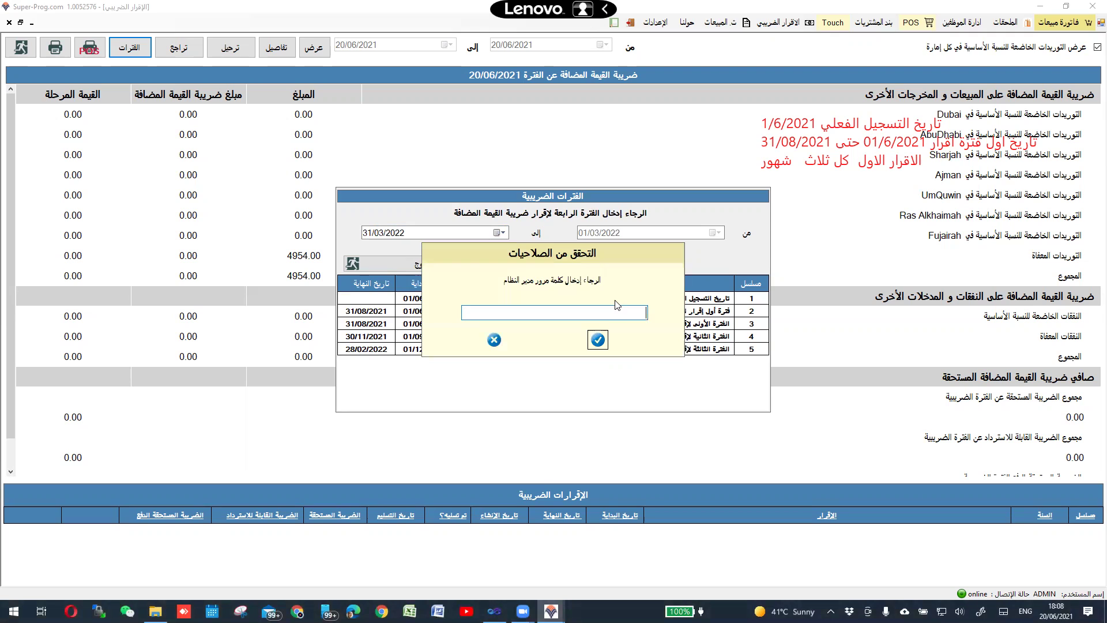
pyautogui.click(494, 340)
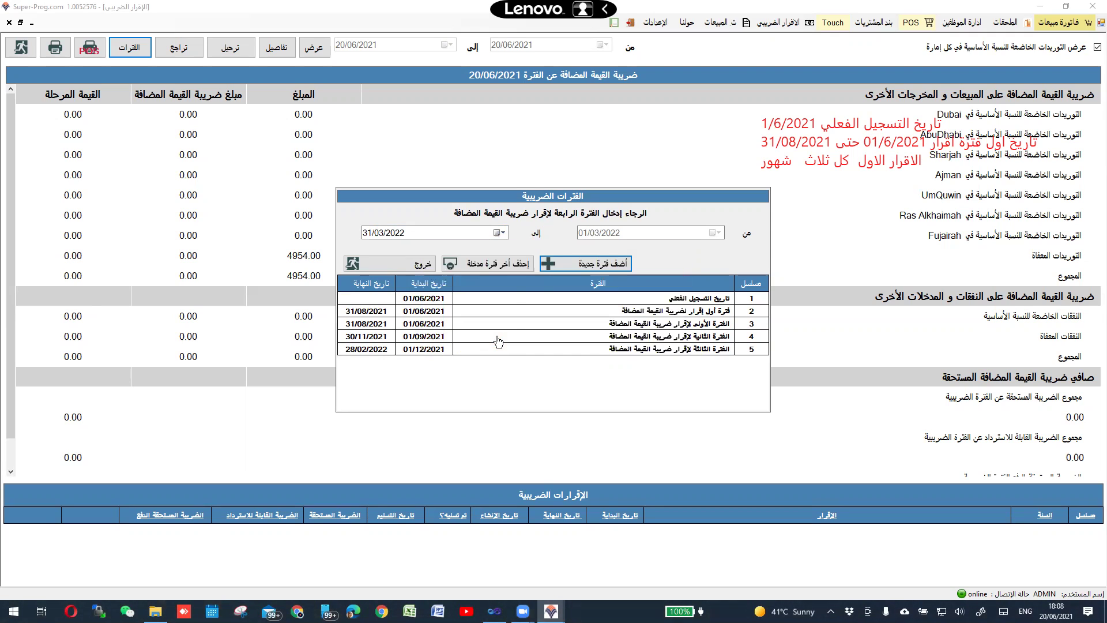
pyautogui.click(381, 234)
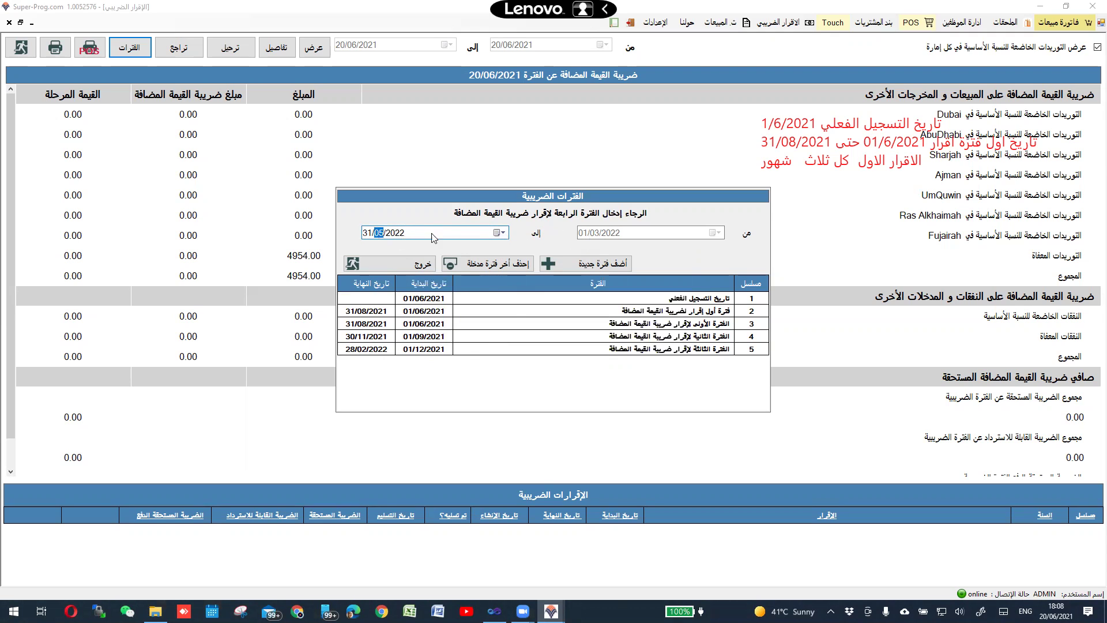
pyautogui.click(504, 233)
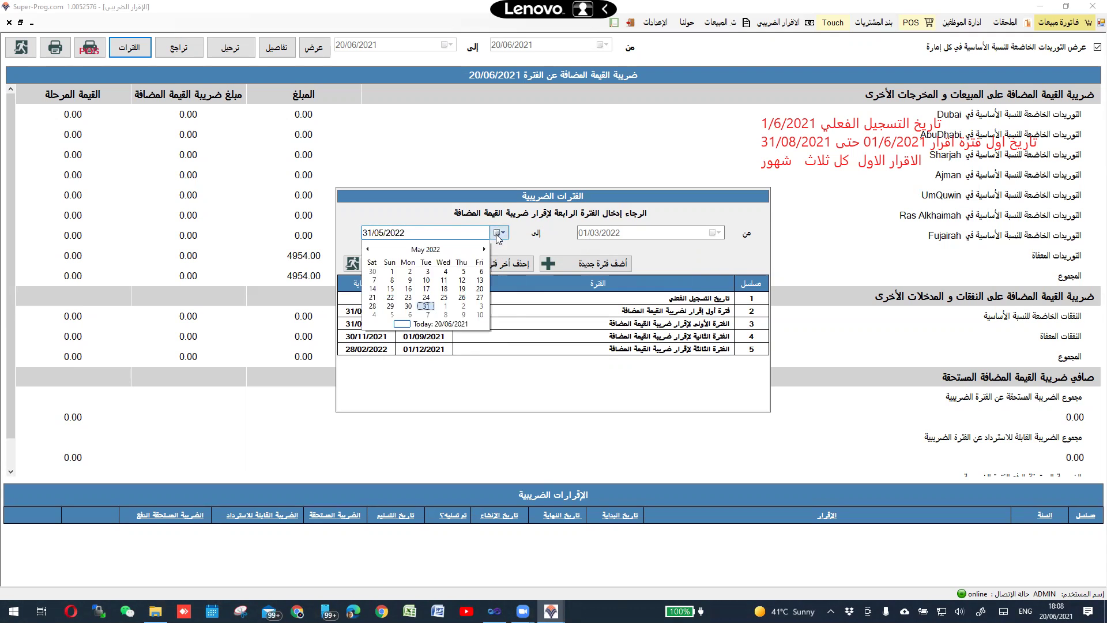
pyautogui.click(425, 306)
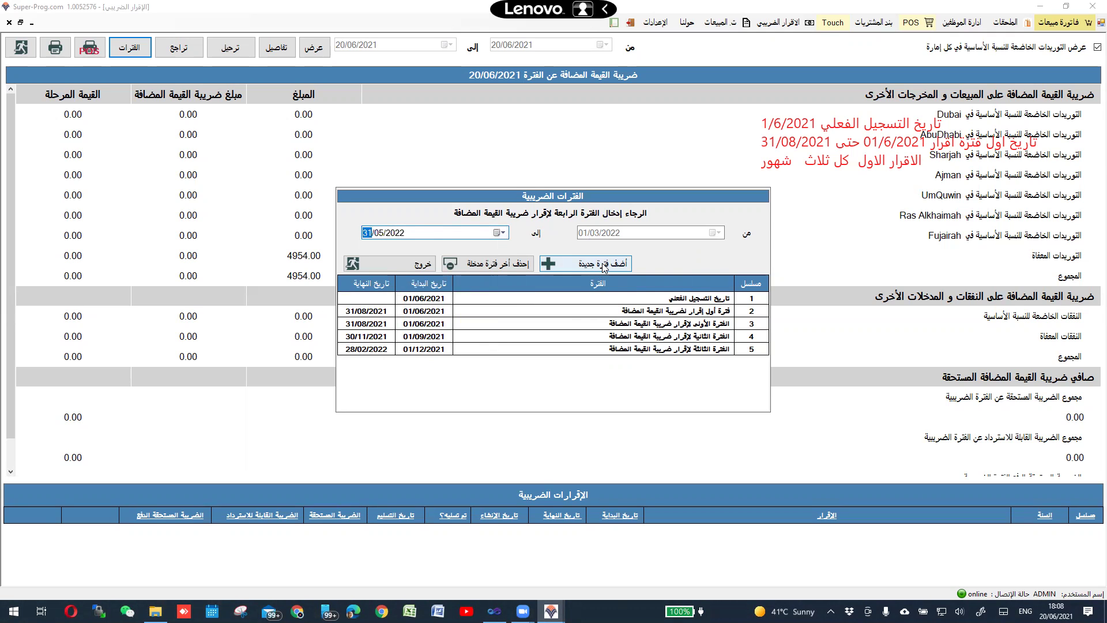
pyautogui.click(604, 266)
pyautogui.write('*****')
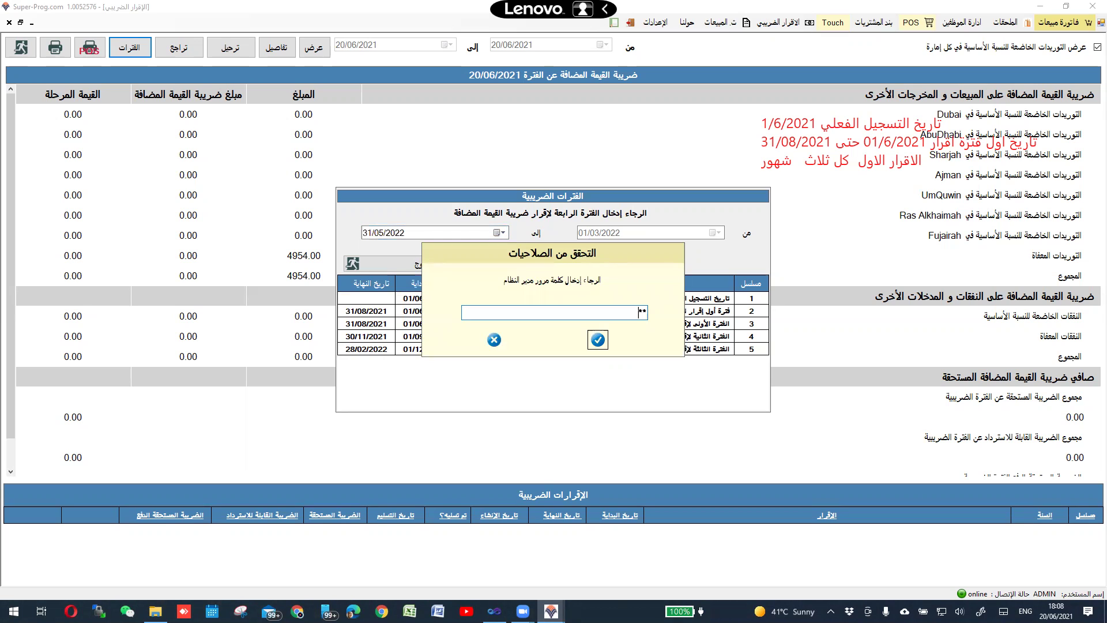
pyautogui.press('Return')
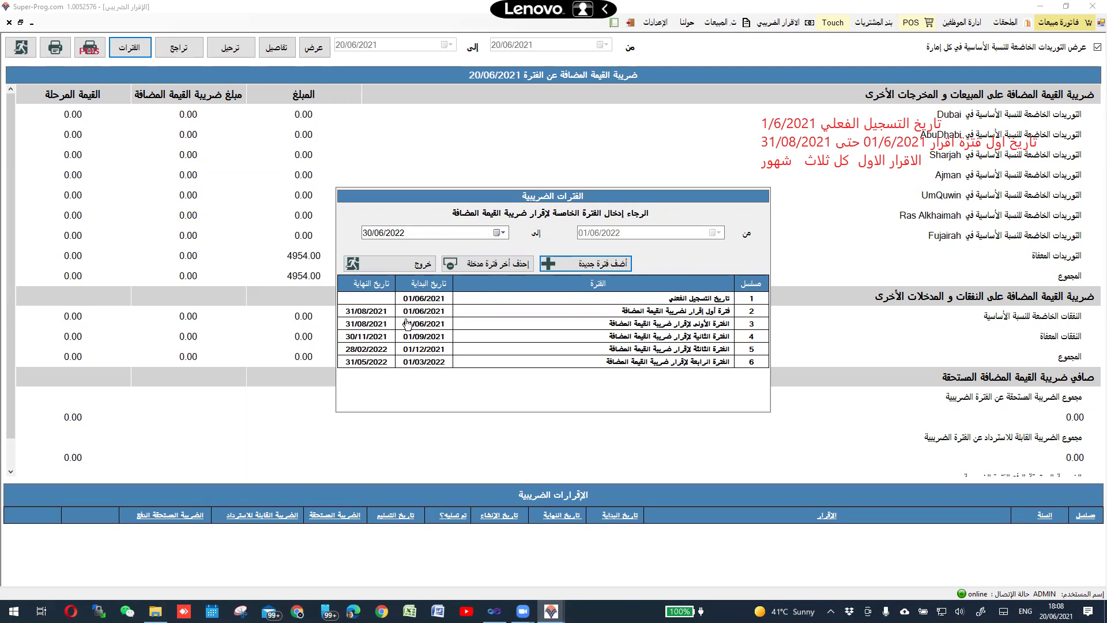
pyautogui.click(414, 270)
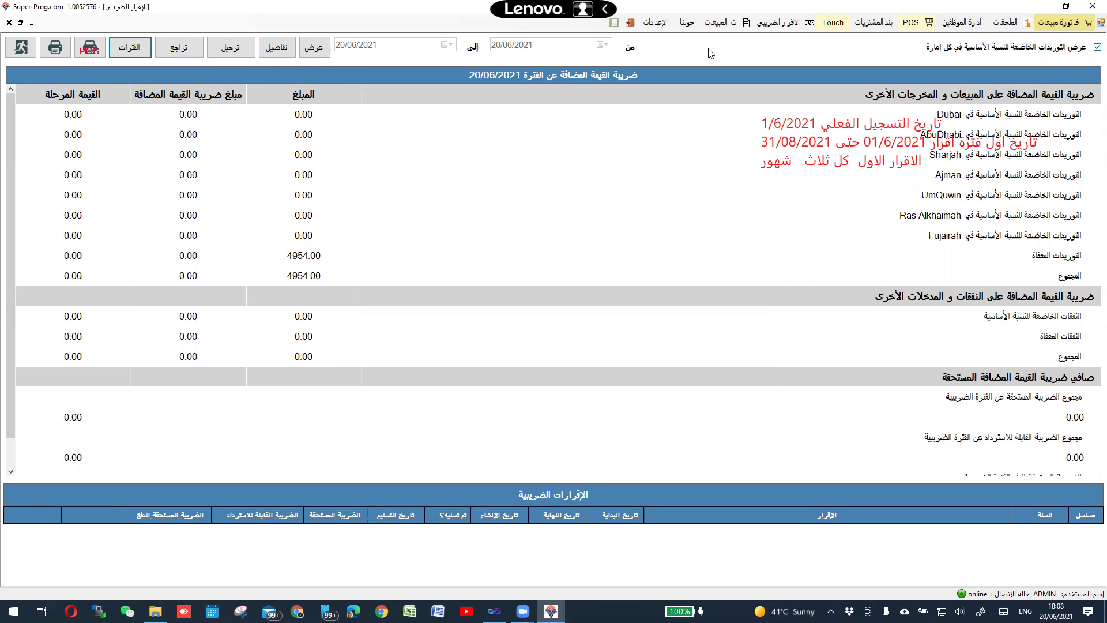
# - Reopen the tax declaration and show the basic-rate supplies broken down by emirate
pyautogui.click(1096, 47)
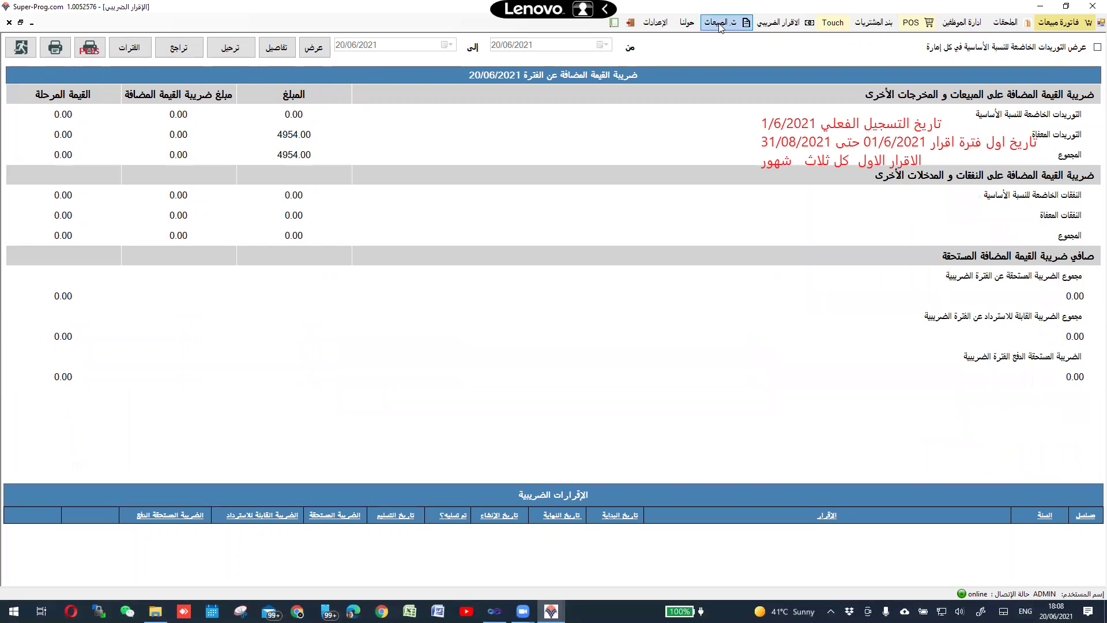
pyautogui.click(785, 29)
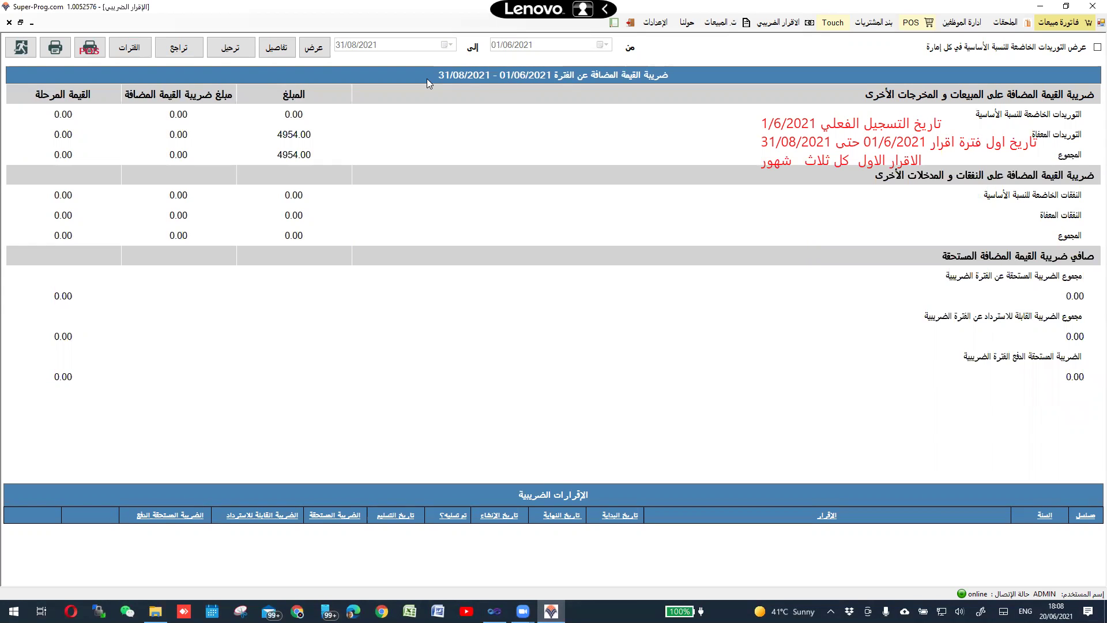
pyautogui.click(1096, 47)
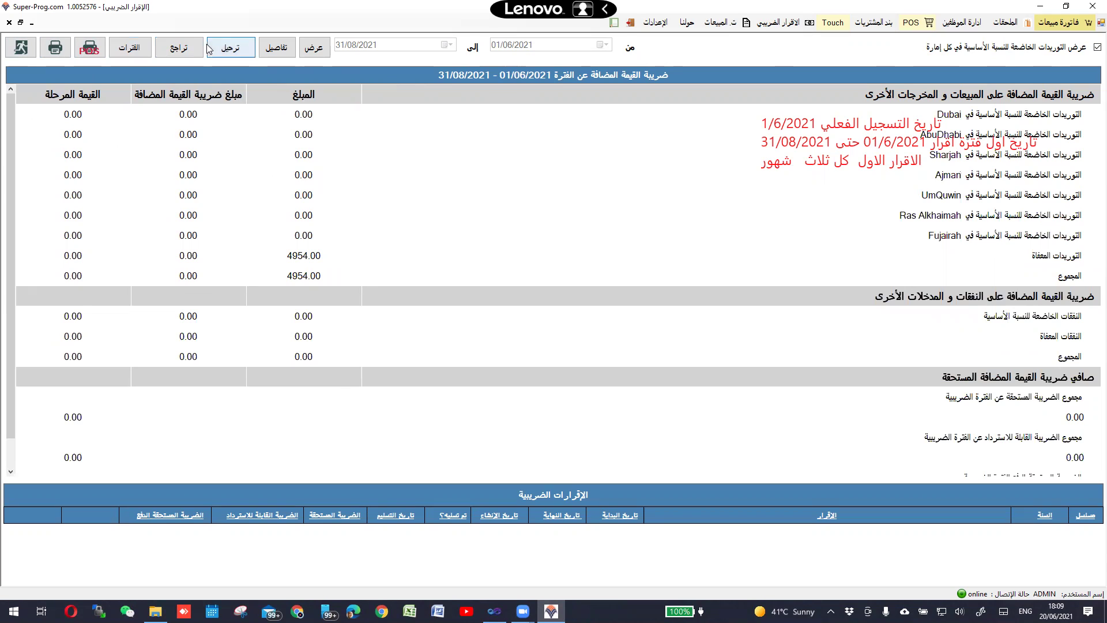
# - Review the declaration's detailed sales (مبيعات) and purchase (مشتريات) invoices, and return to the declaration
pyautogui.click(282, 53)
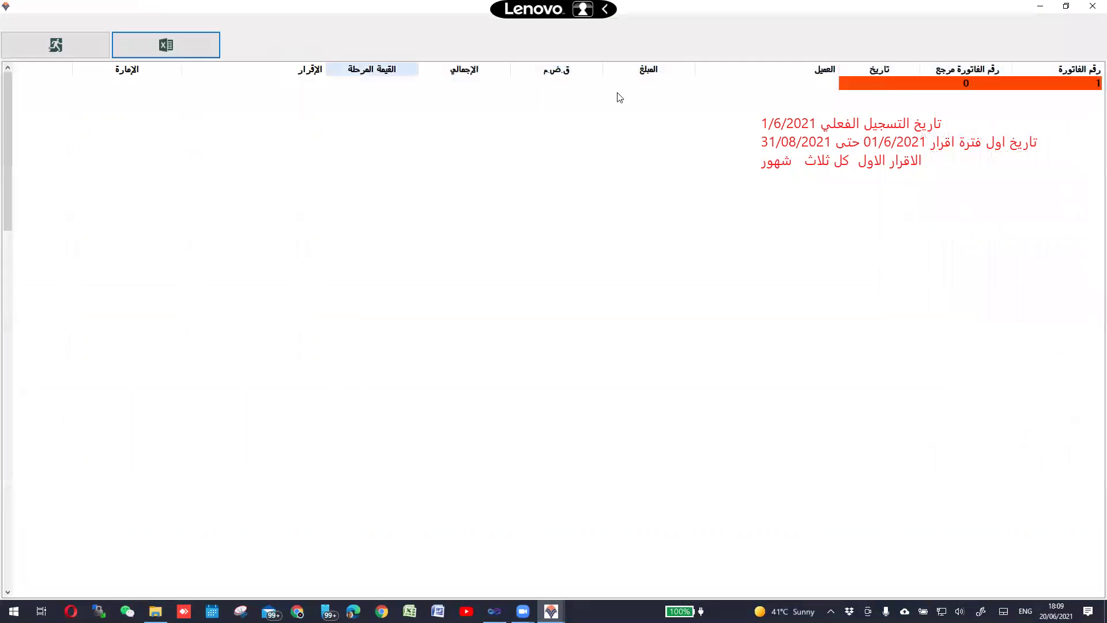
pyautogui.click(863, 277)
pyautogui.scroll(-20, 838, 279)
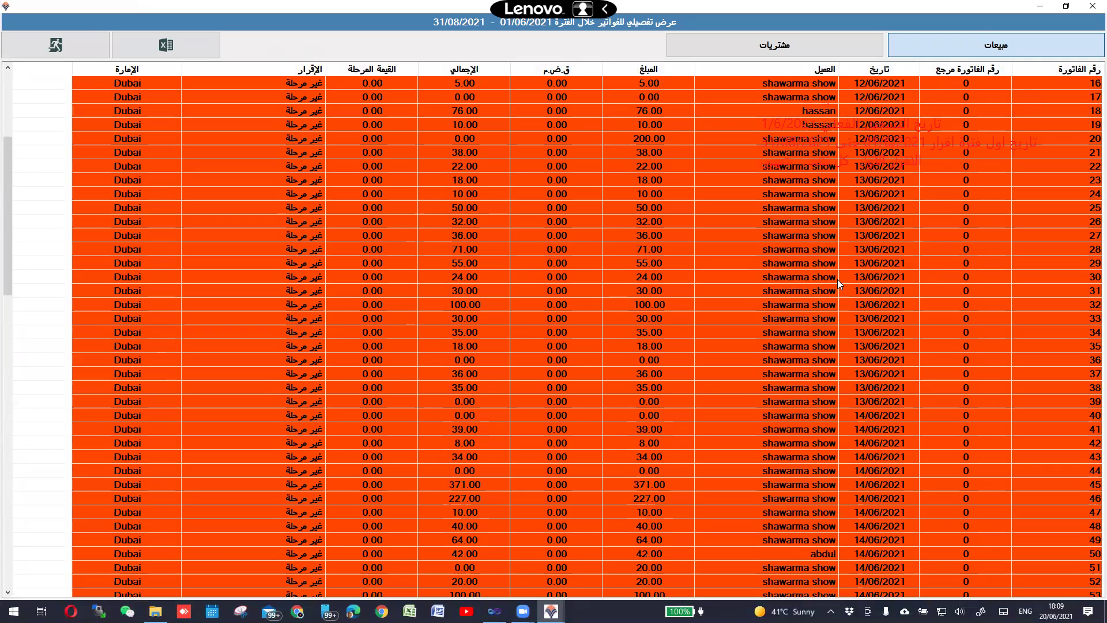
pyautogui.scroll(-7, 662, 239)
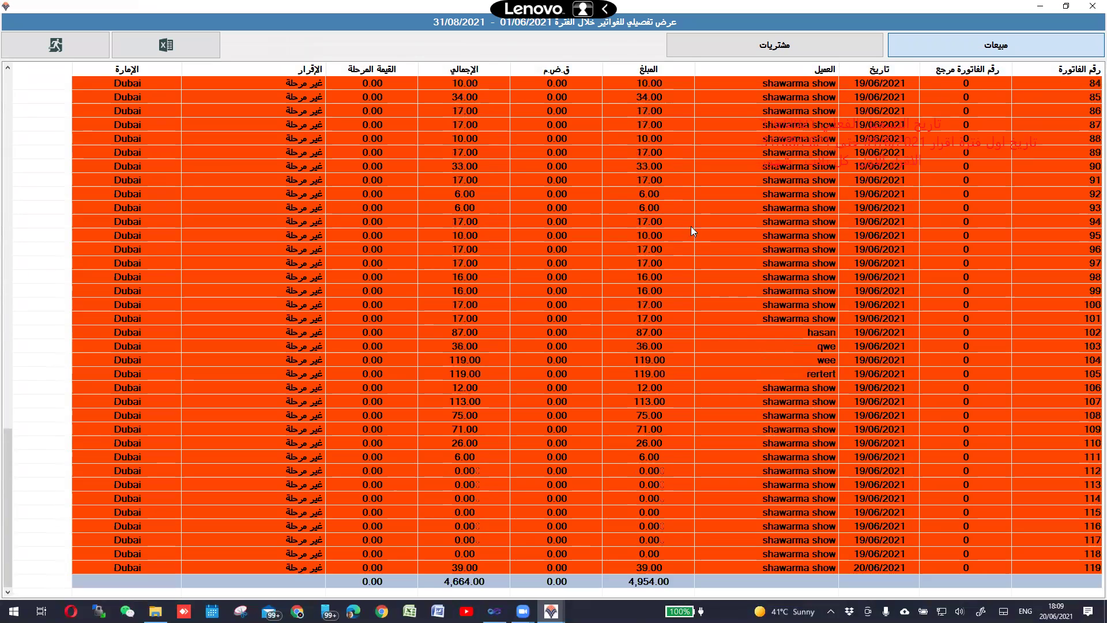
pyautogui.click(762, 52)
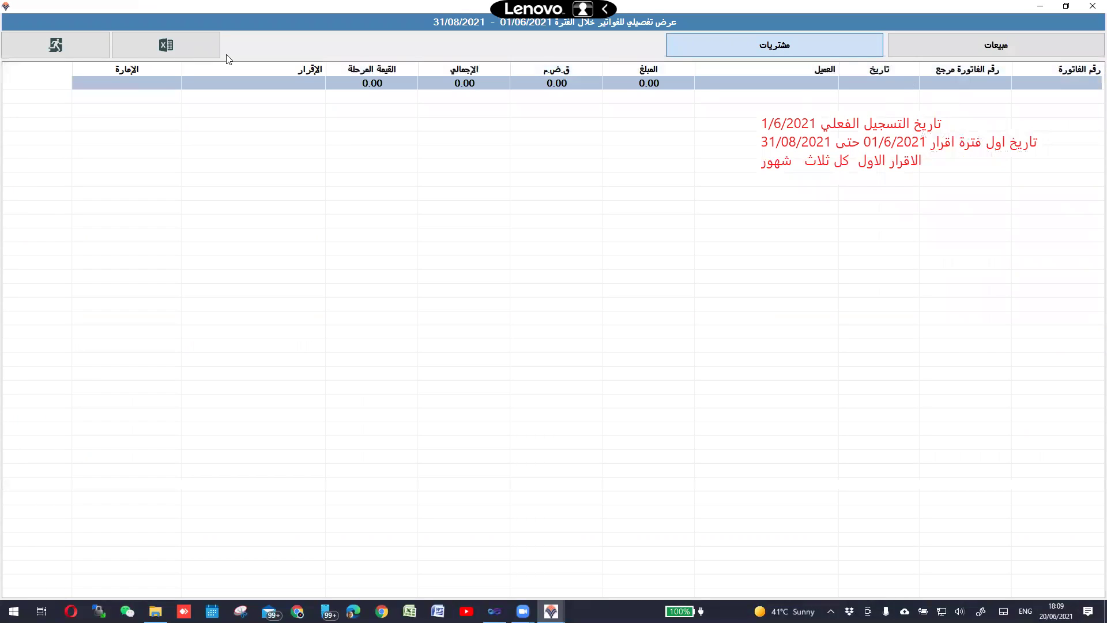
pyautogui.click(30, 56)
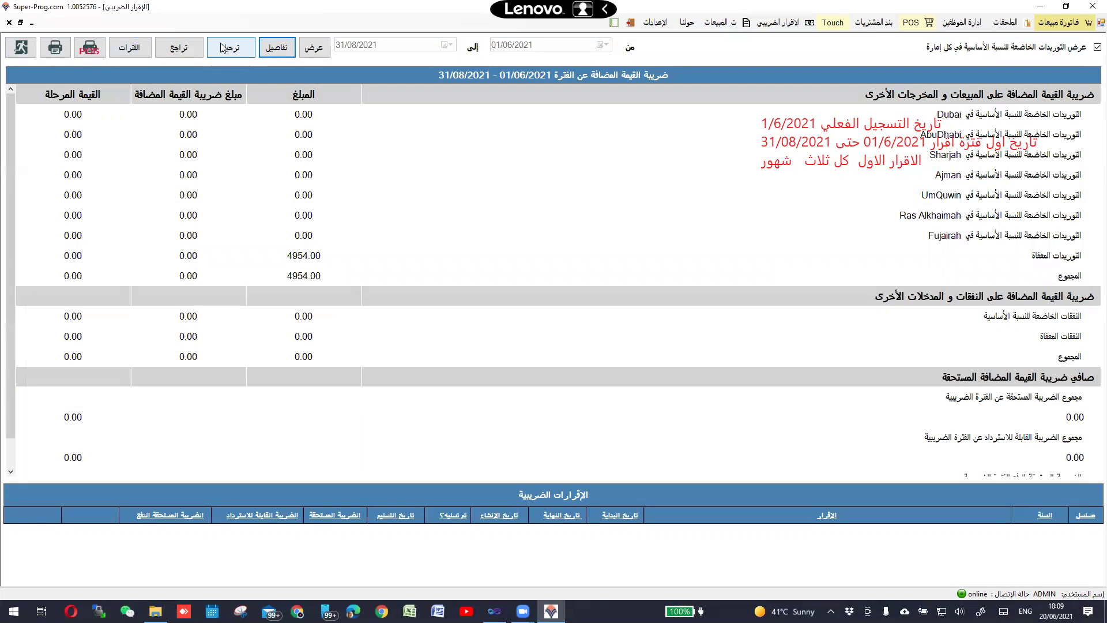